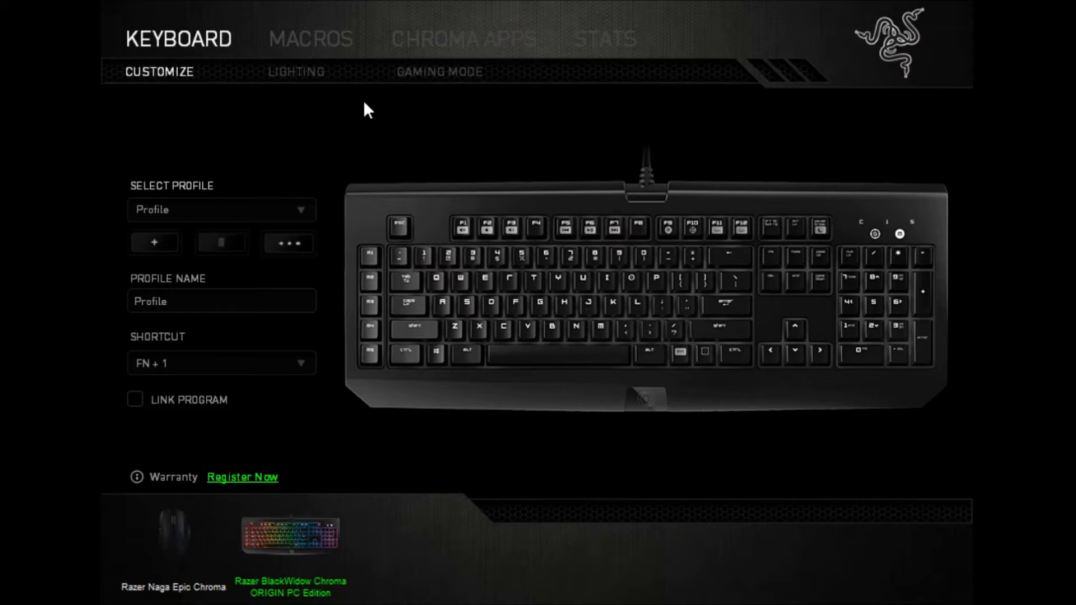
Switch Synapse to the Macros page for the BlackWidow Chroma keyboard.
left_click(324, 47)
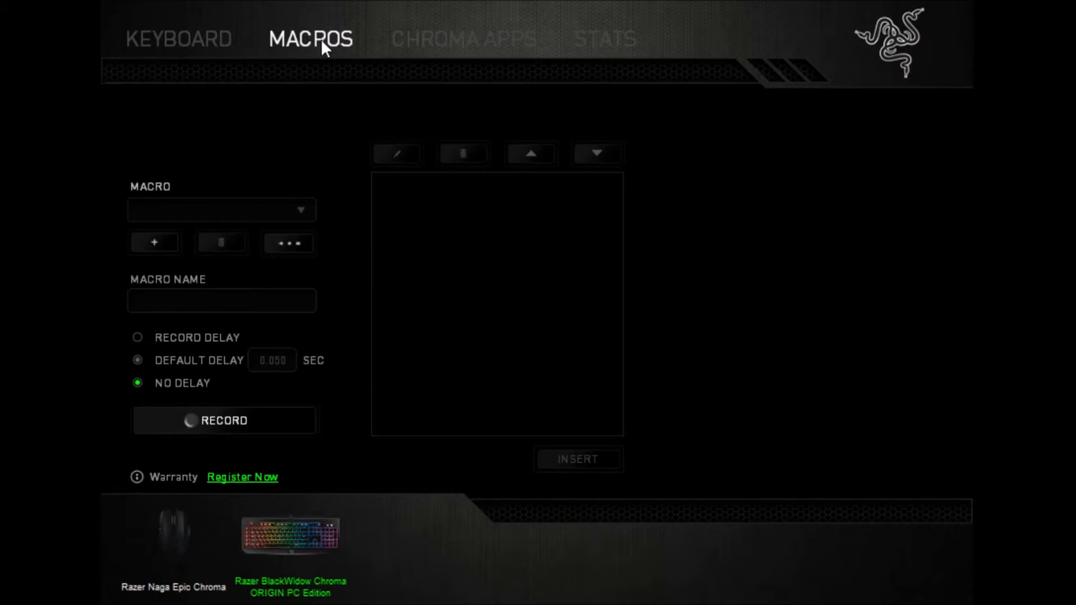
Add a new macro named 'SHIFT DOWN' and record a Shift press and release.
left_click(164, 245)
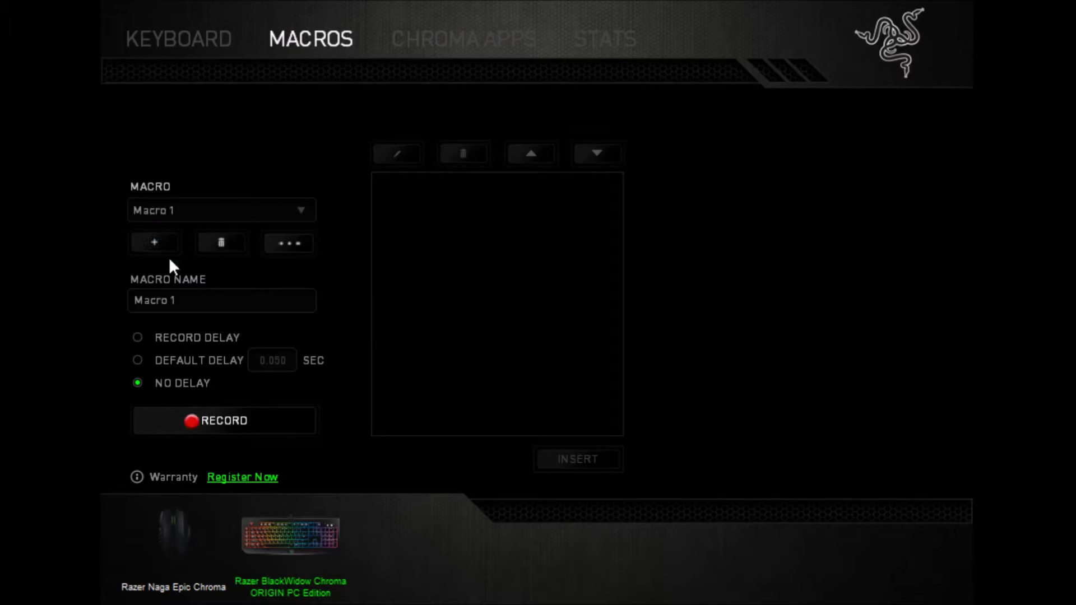
left_click_drag(192, 299, 133, 300)
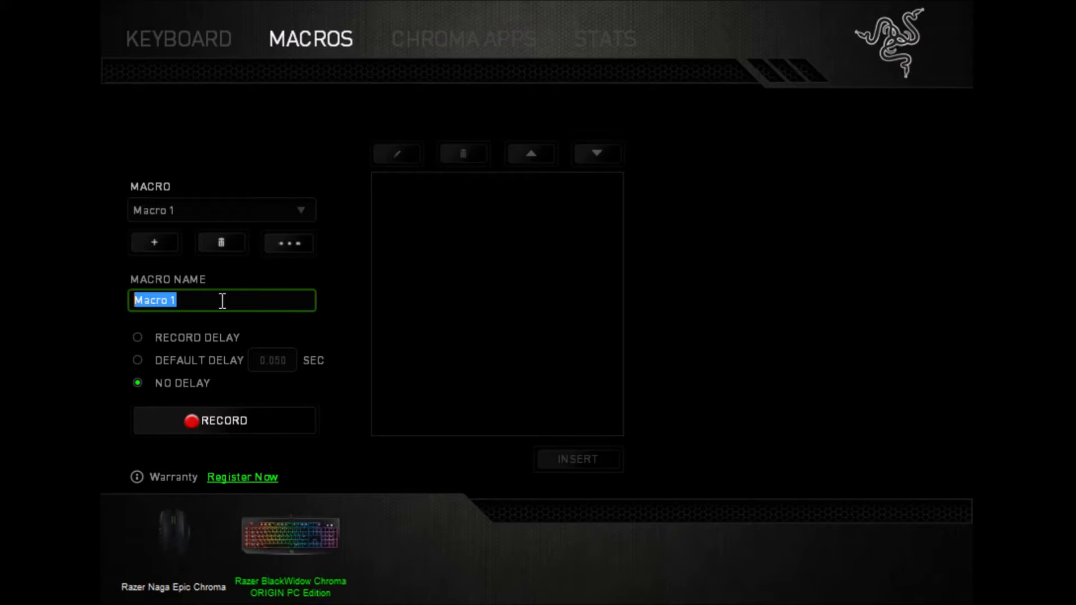
type("SHIFT DOW")
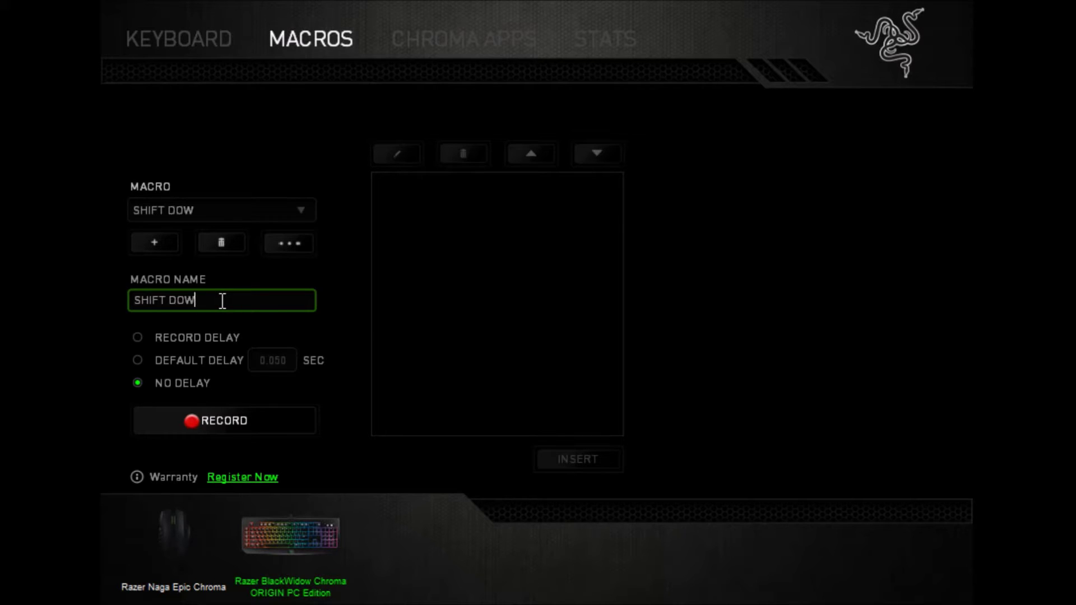
type("N")
left_click(235, 427)
key("shift")
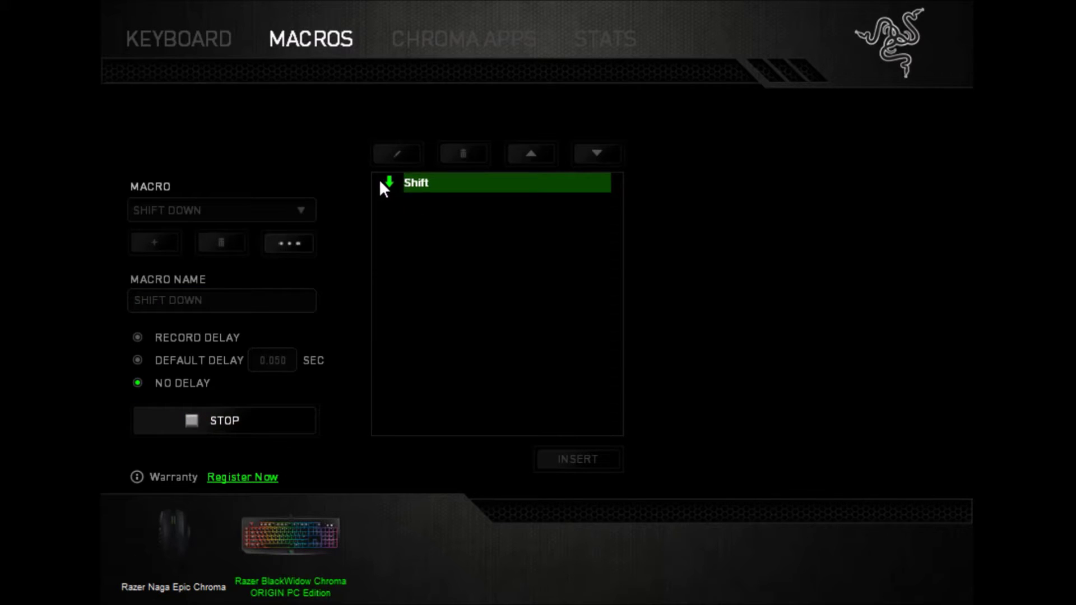
key("shift")
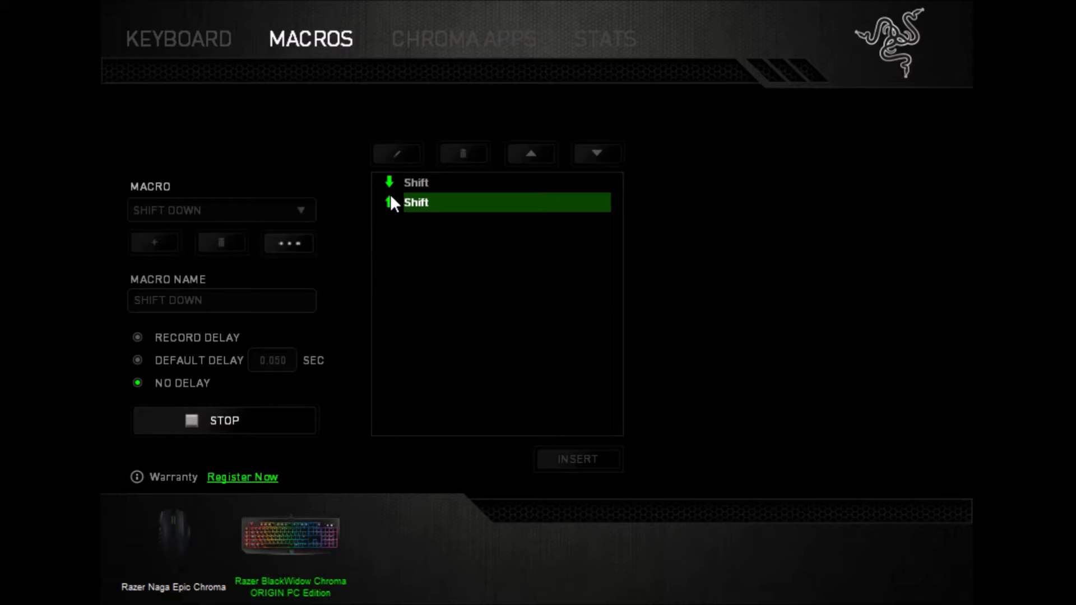
left_click(283, 417)
Delete both recorded Shift events and re-record only the Shift key-down.
left_click(475, 153)
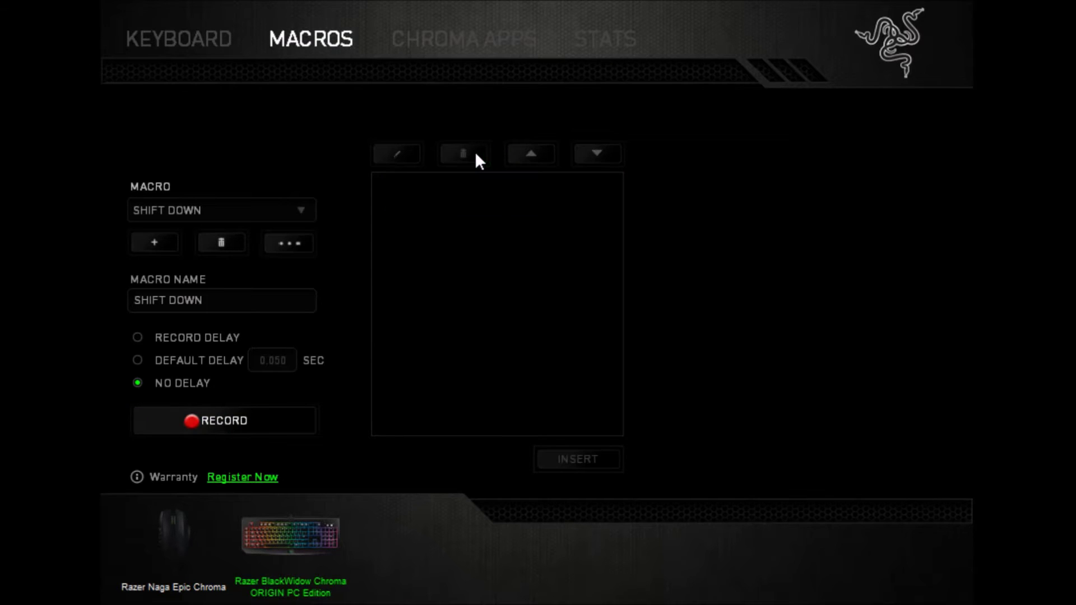
left_click(251, 419)
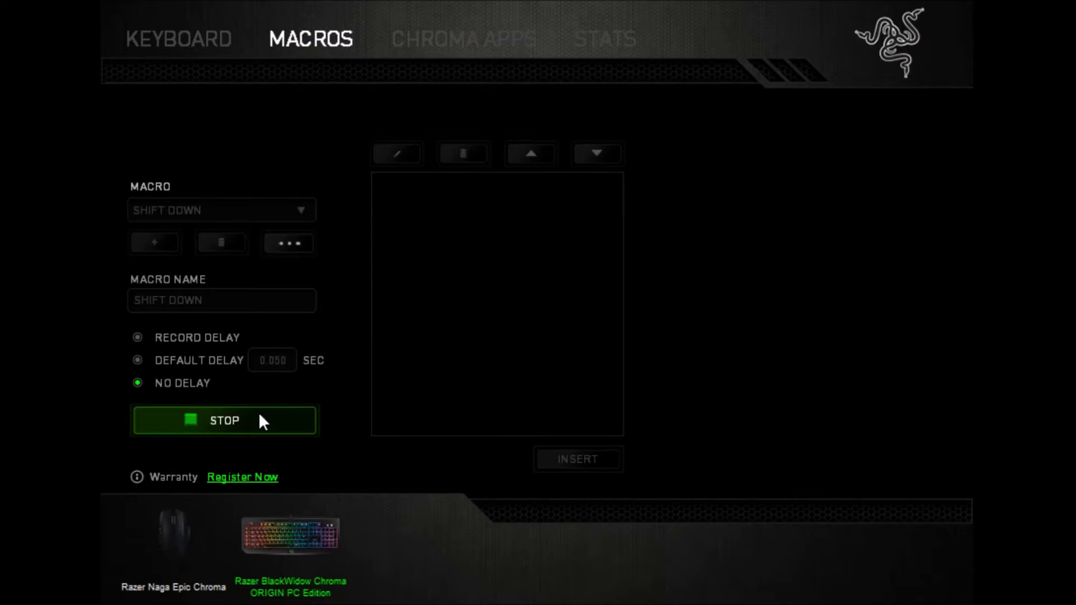
key("shift")
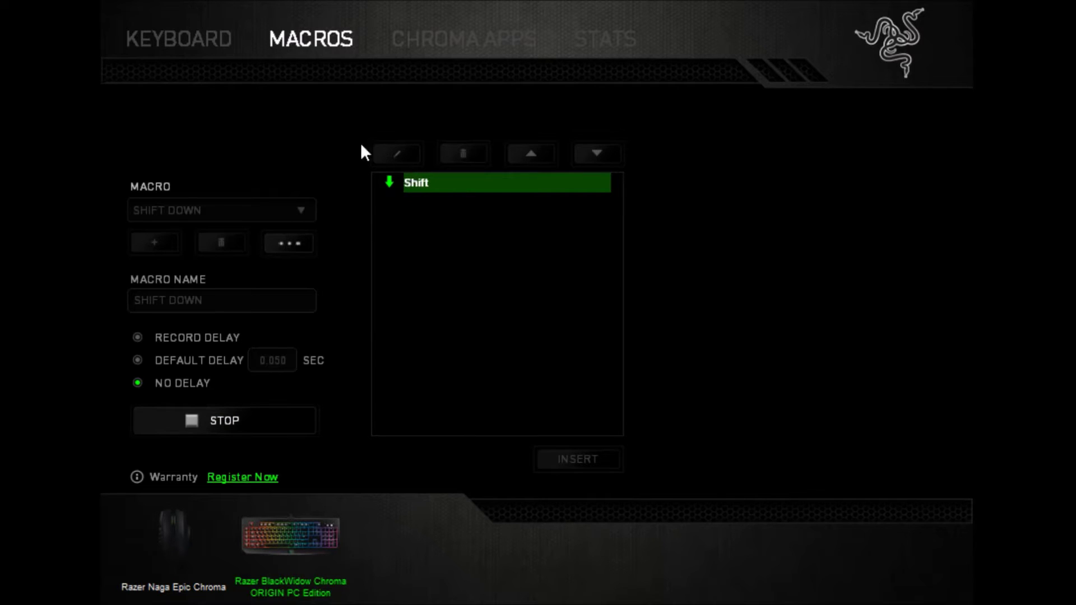
left_click(249, 422)
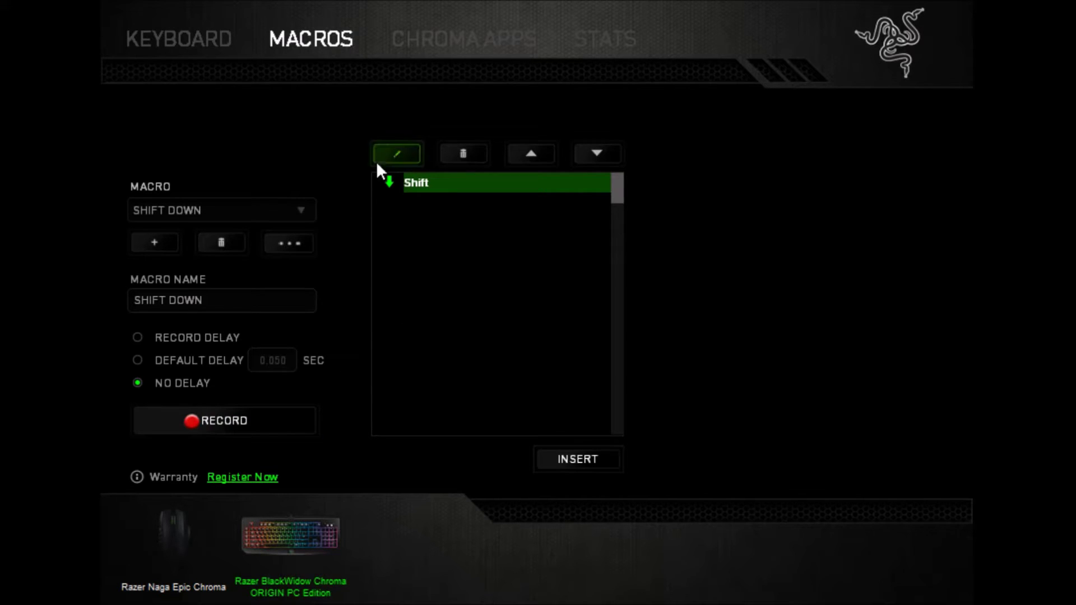
left_click(216, 42)
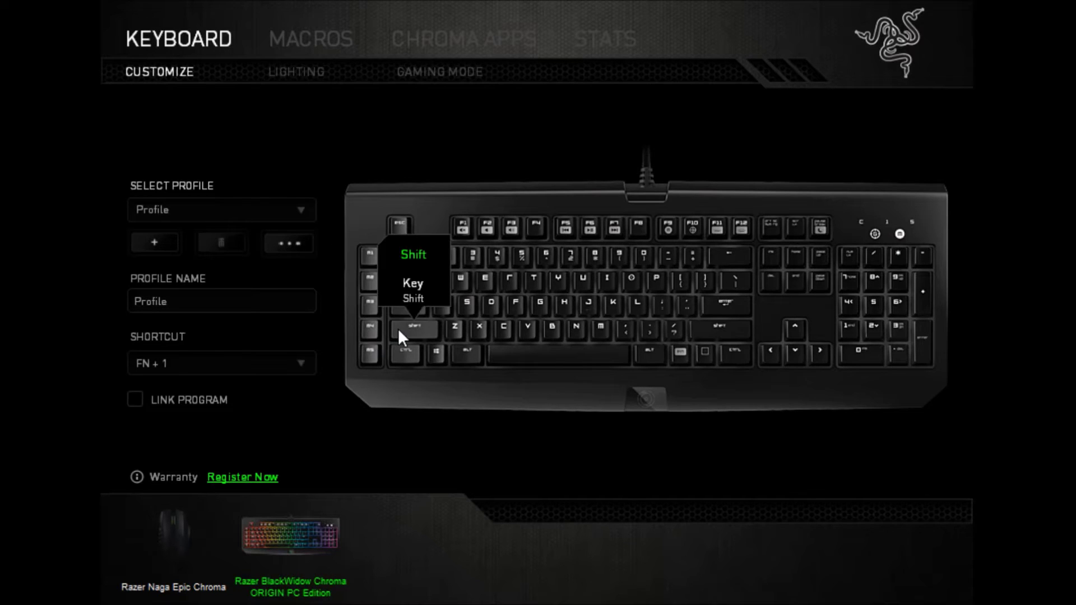
Set M4's key assignment to Macro using SHIFT DOWN and save it.
left_click(370, 328)
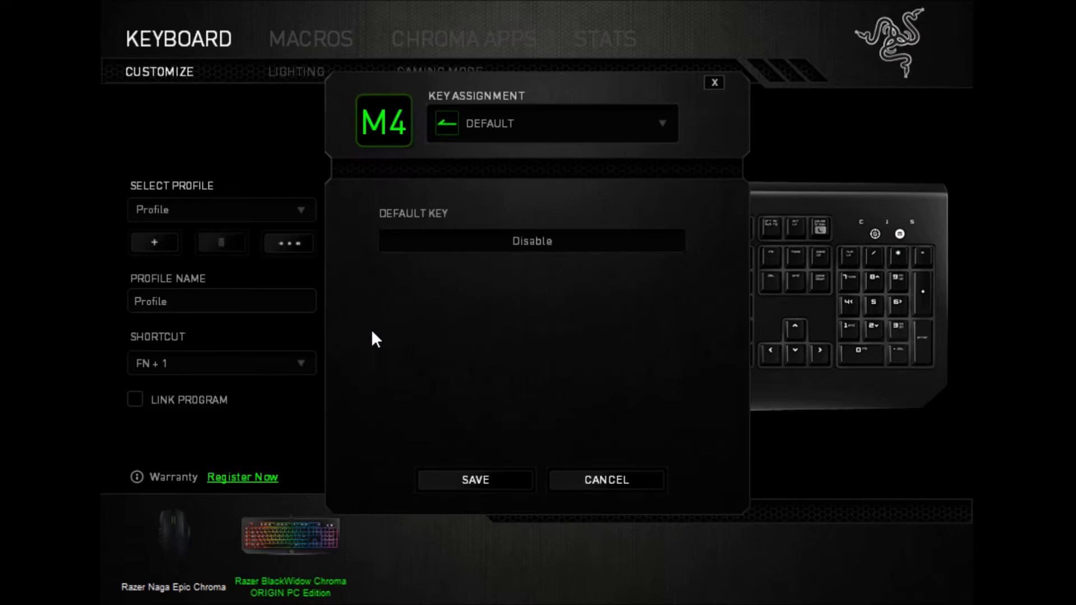
left_click(510, 133)
left_click(490, 259)
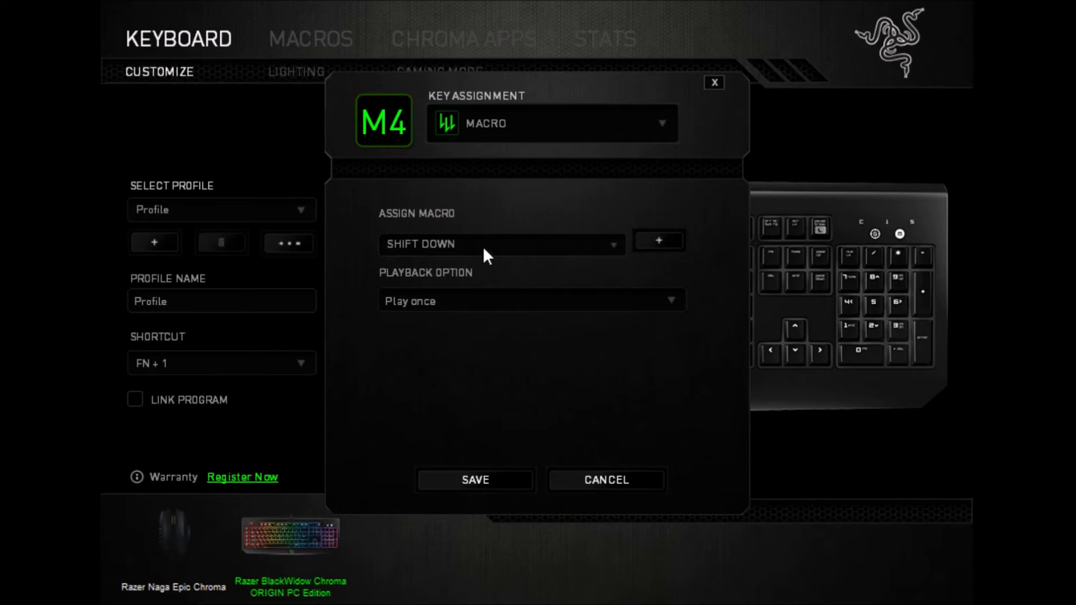
left_click(478, 485)
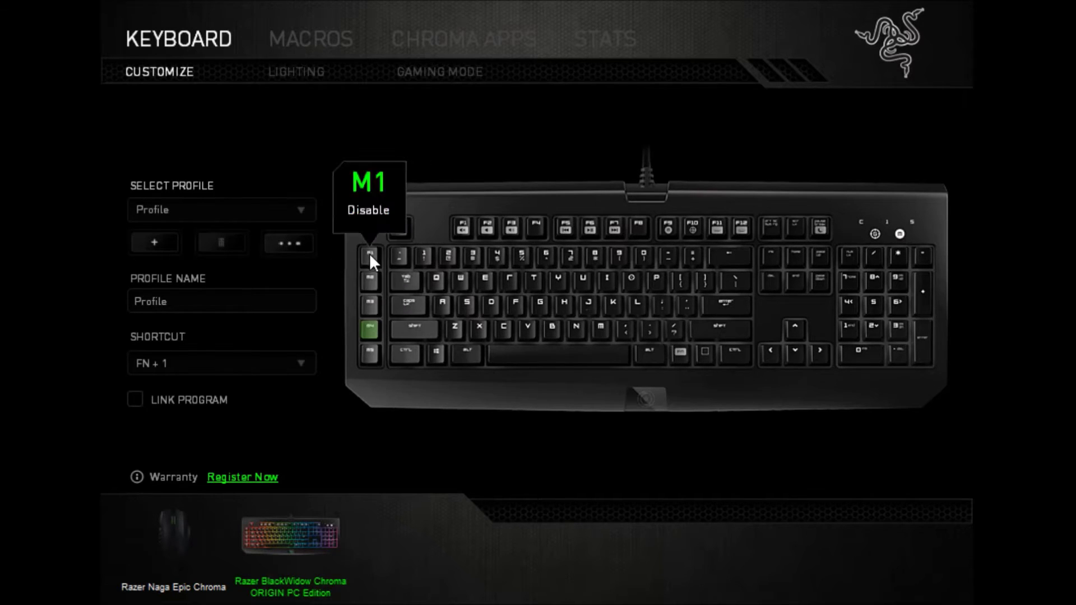
mouse_move(372, 332)
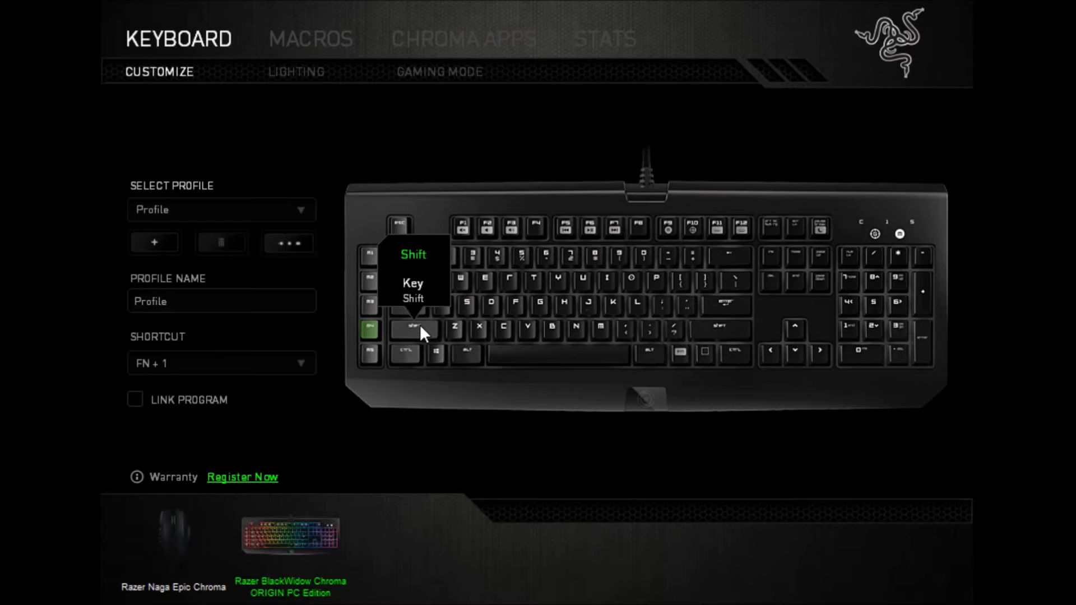
left_click(284, 39)
Create a 'SHIFT UP' macro holding only a Shift key-up event, then return to Keyboard Customize.
left_click(154, 243)
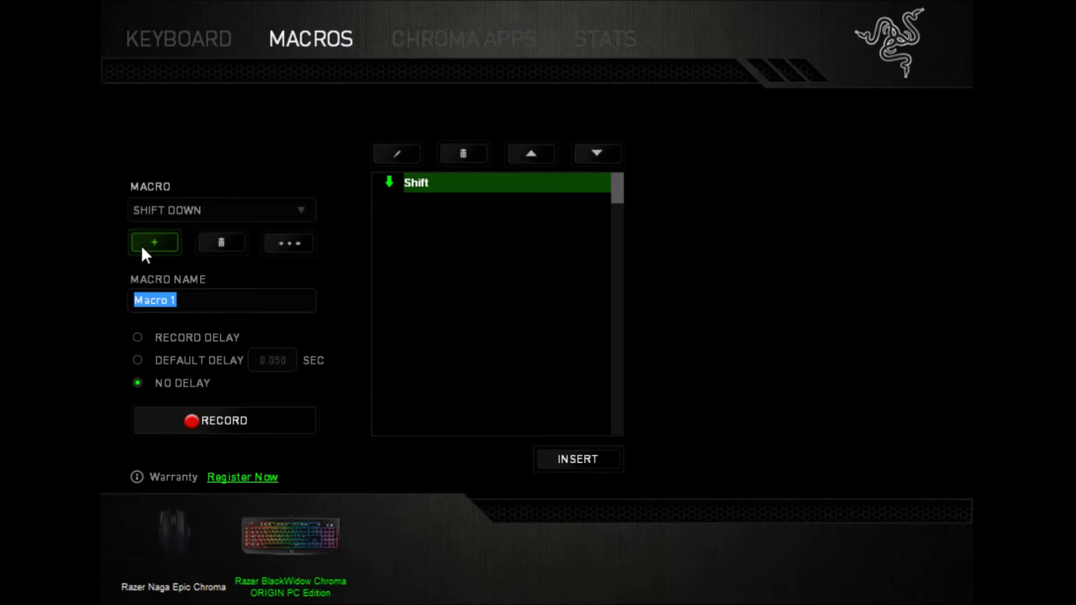
left_click(181, 301)
key("ctrl+a")
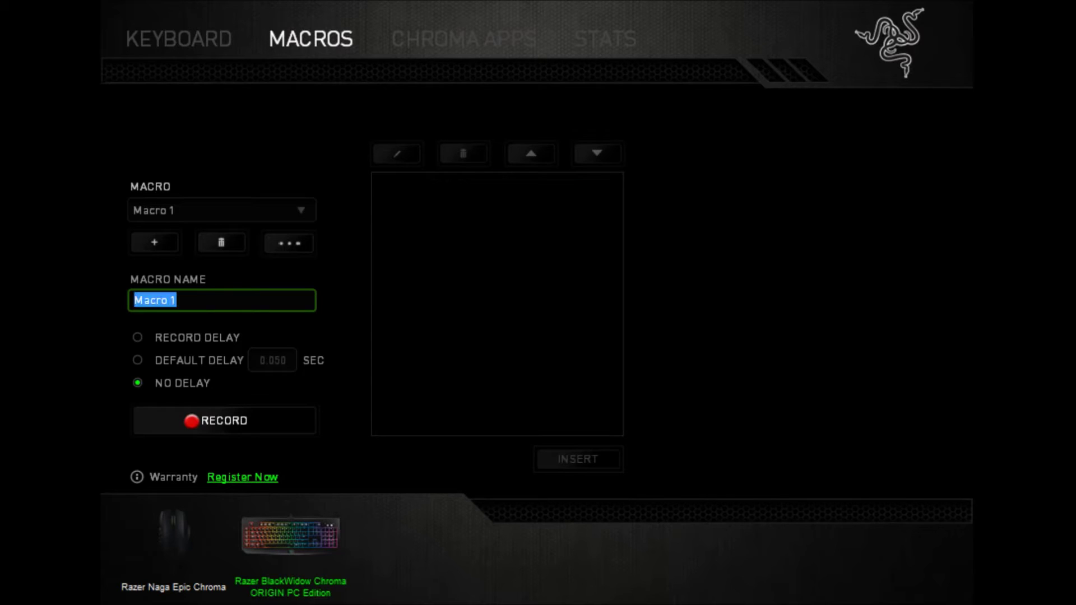
type("SHIFT UP")
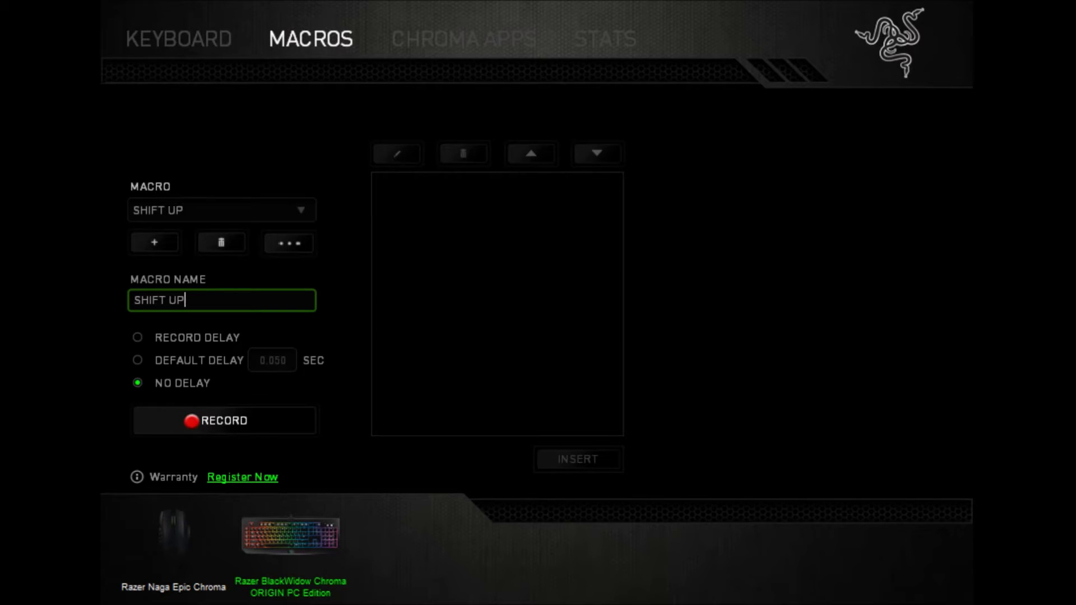
left_click(193, 421)
key("shift")
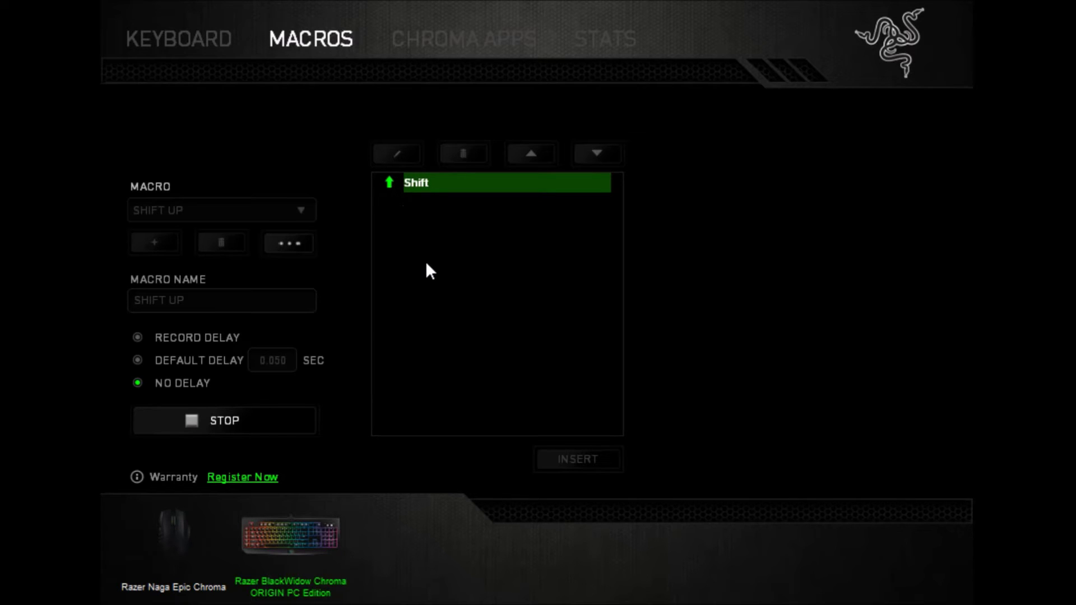
left_click(220, 419)
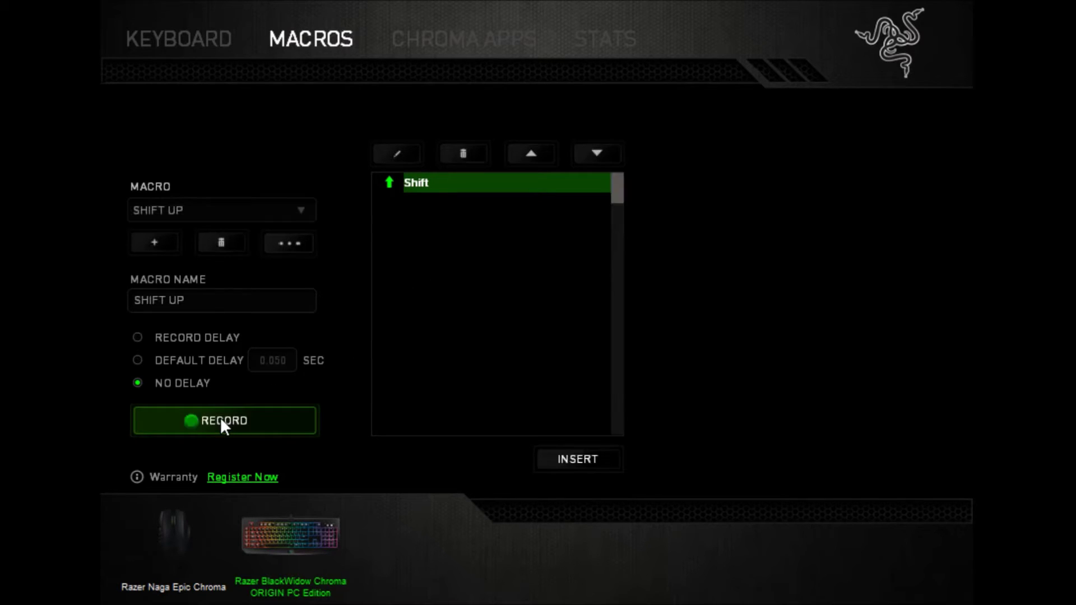
left_click(203, 42)
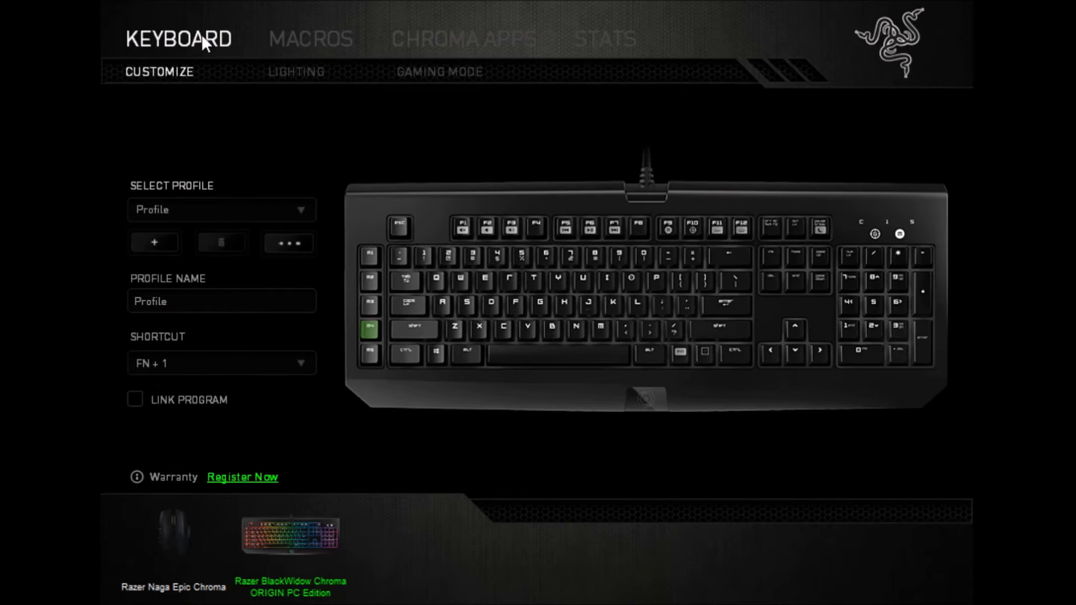
left_click(365, 354)
left_click(547, 126)
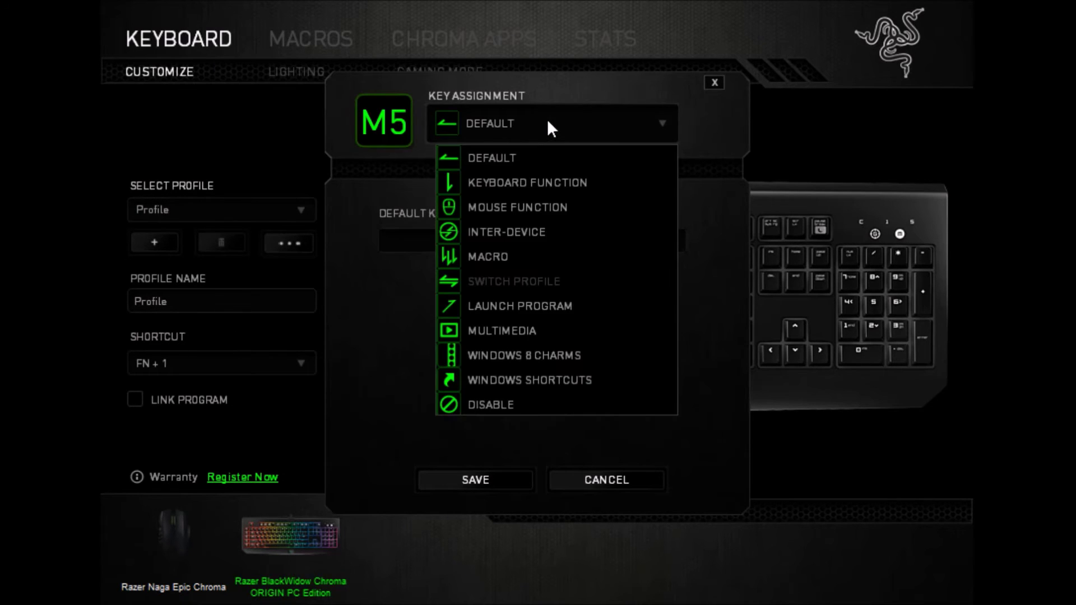
left_click(502, 260)
left_click(467, 246)
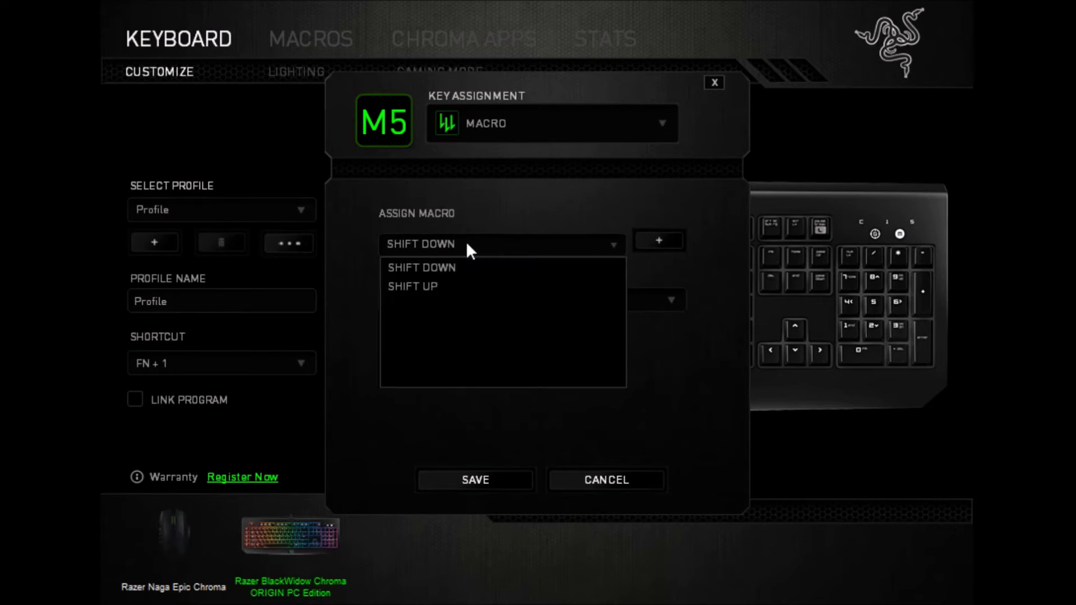
left_click(454, 287)
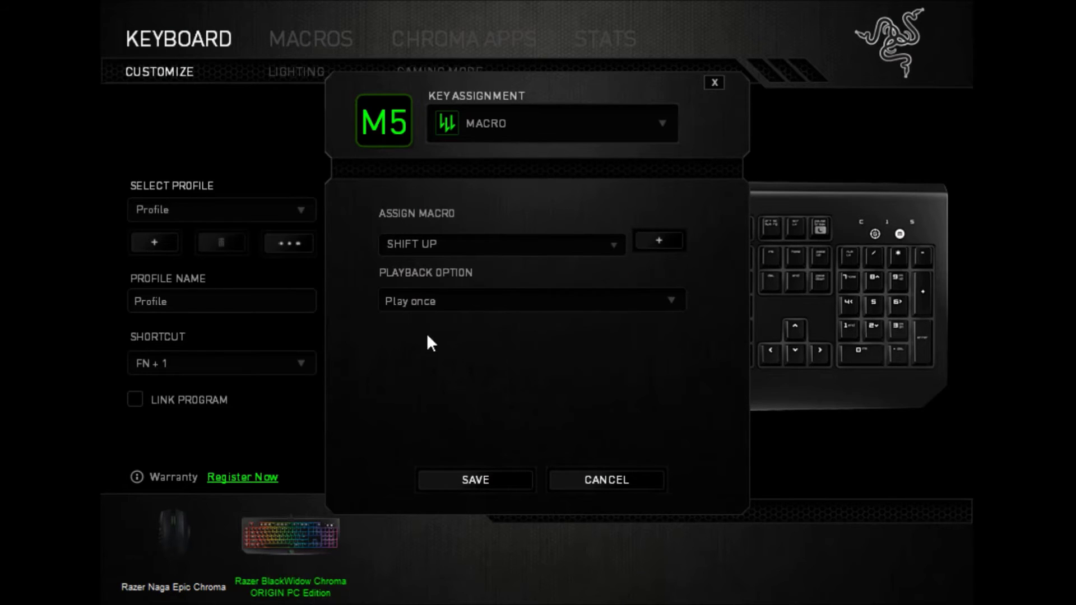
left_click(478, 483)
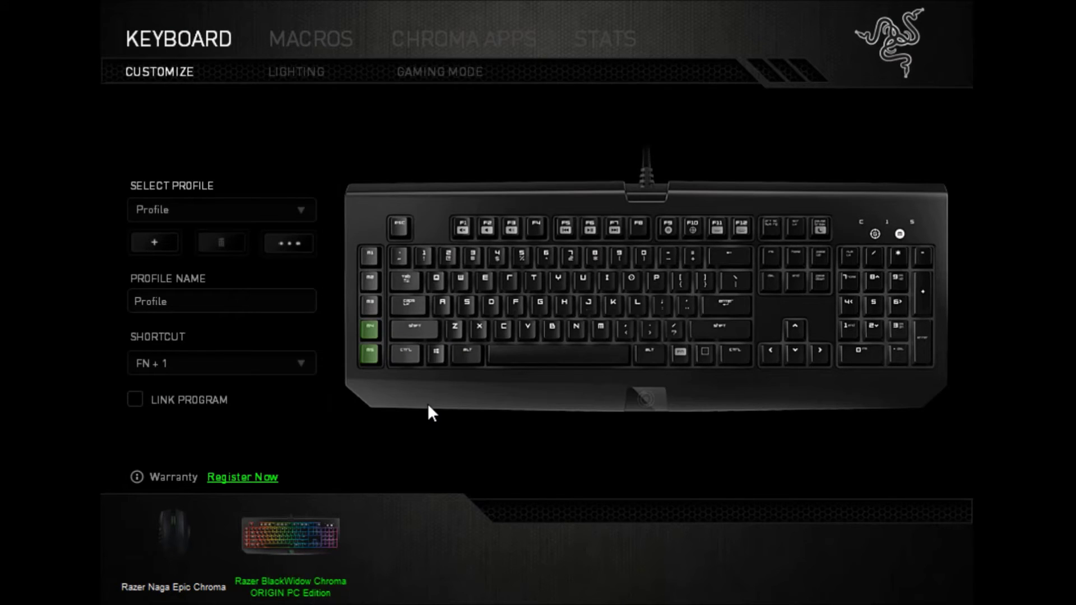
left_click(374, 330)
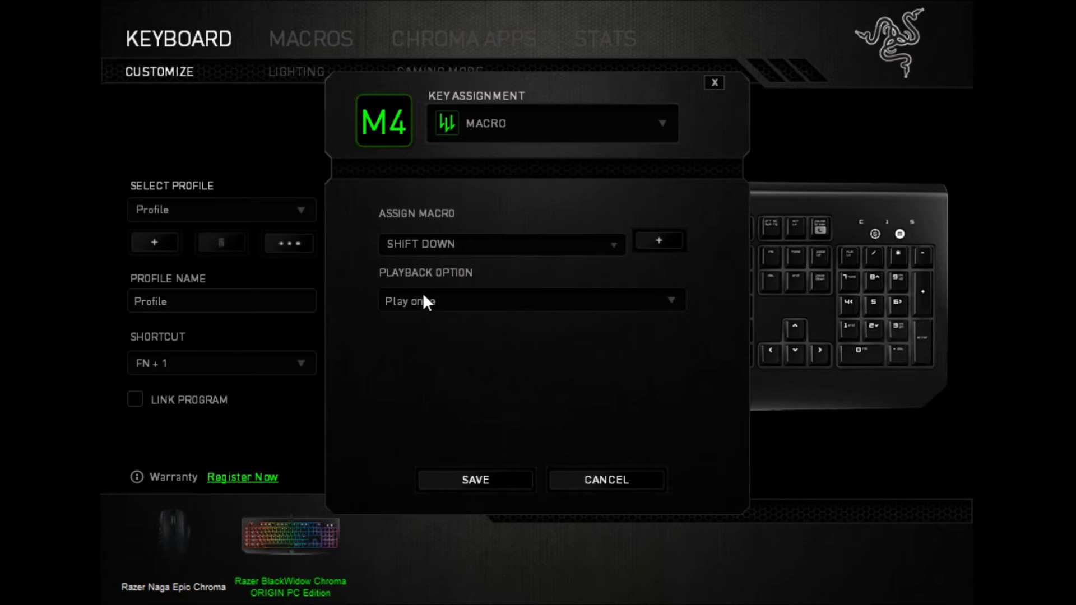
left_click(445, 303)
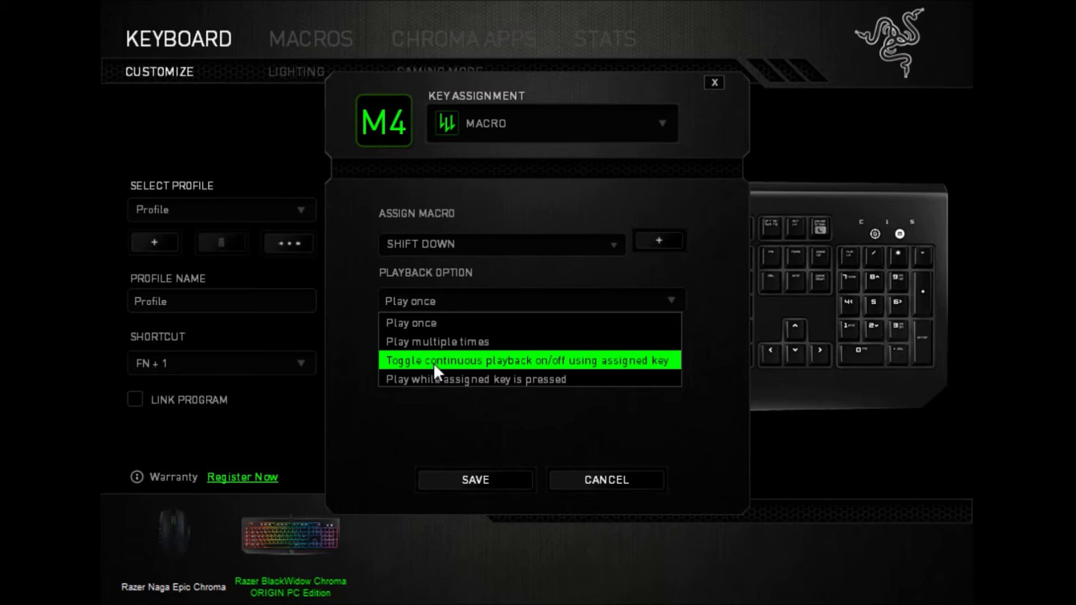
left_click(421, 323)
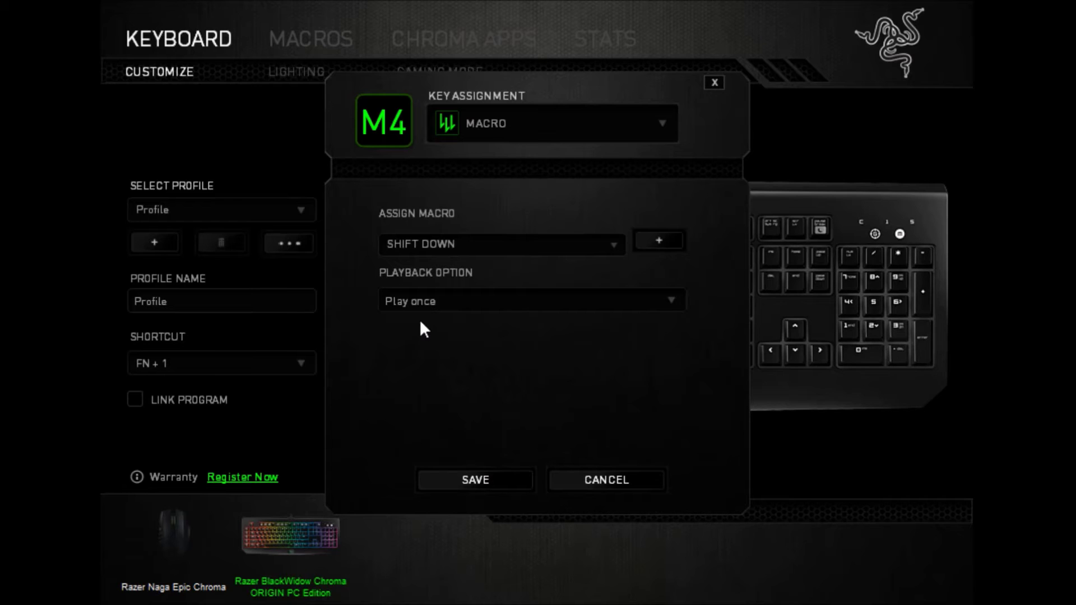
left_click(471, 480)
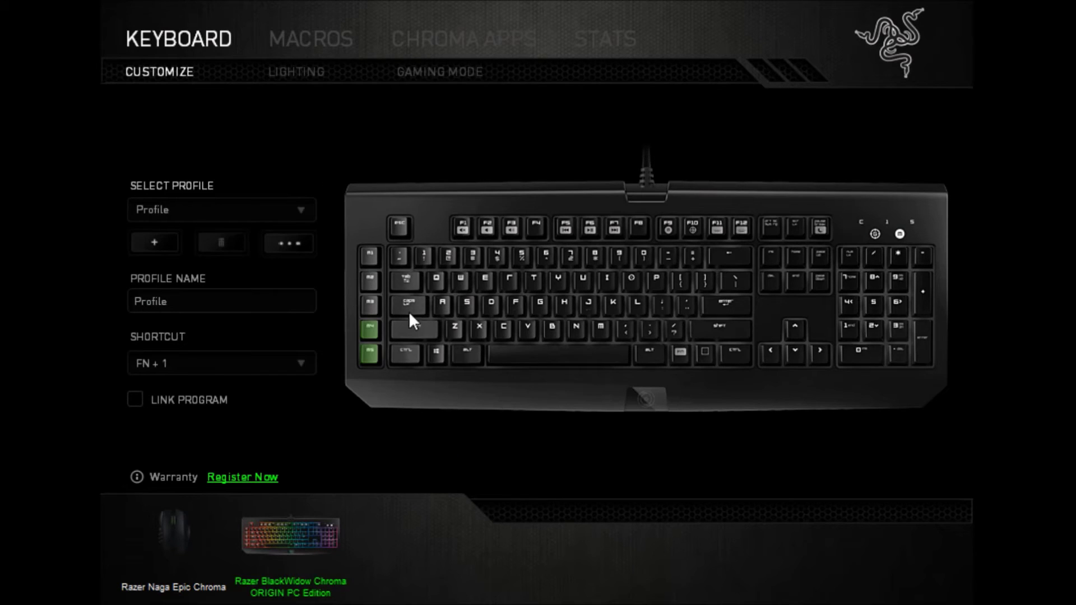
mouse_move(370, 330)
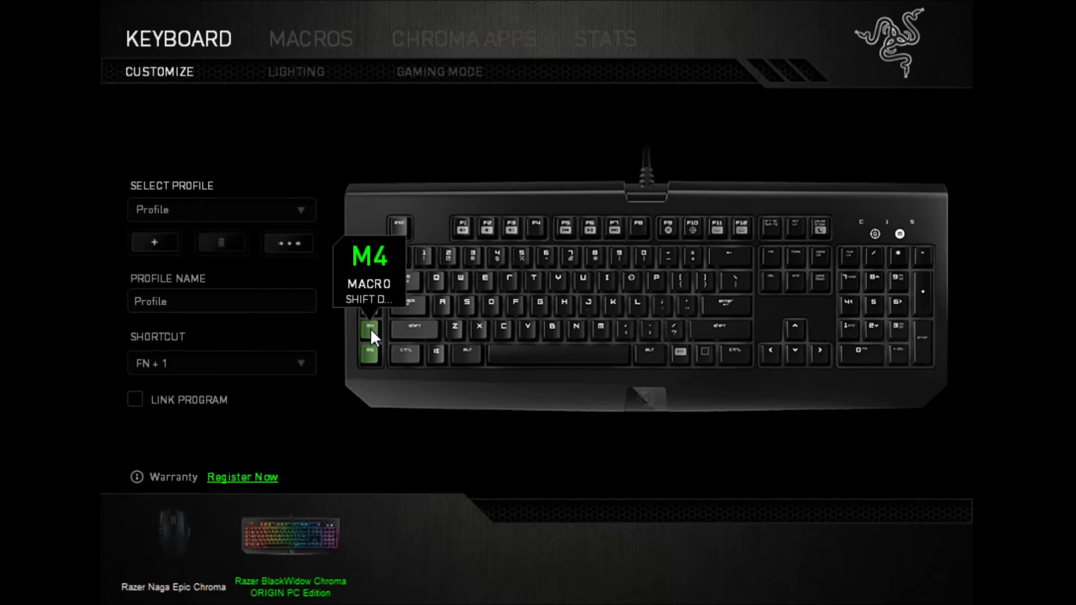
mouse_move(415, 332)
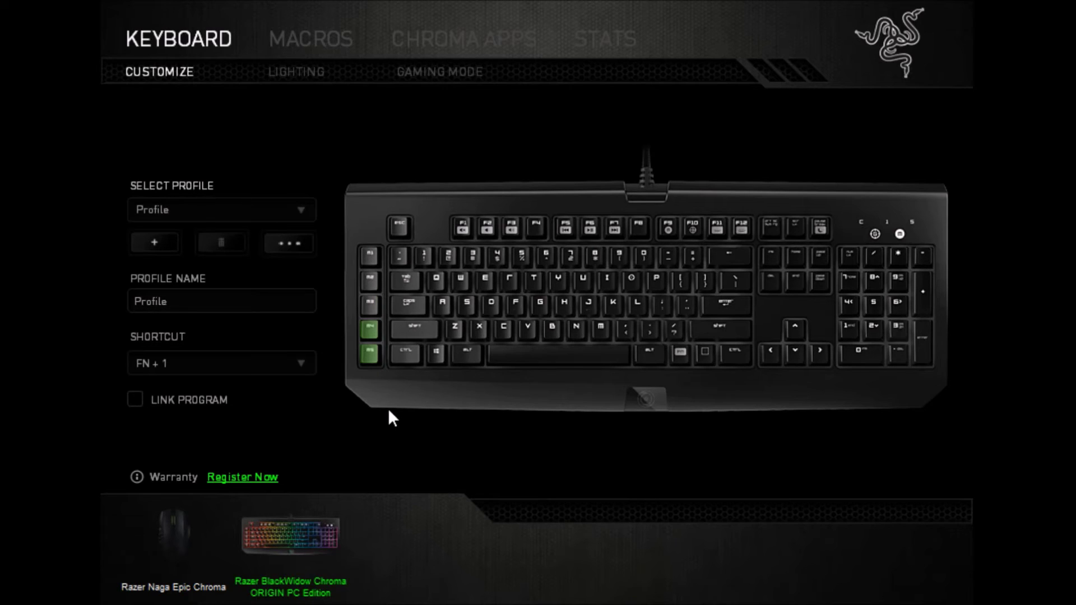
left_click(325, 40)
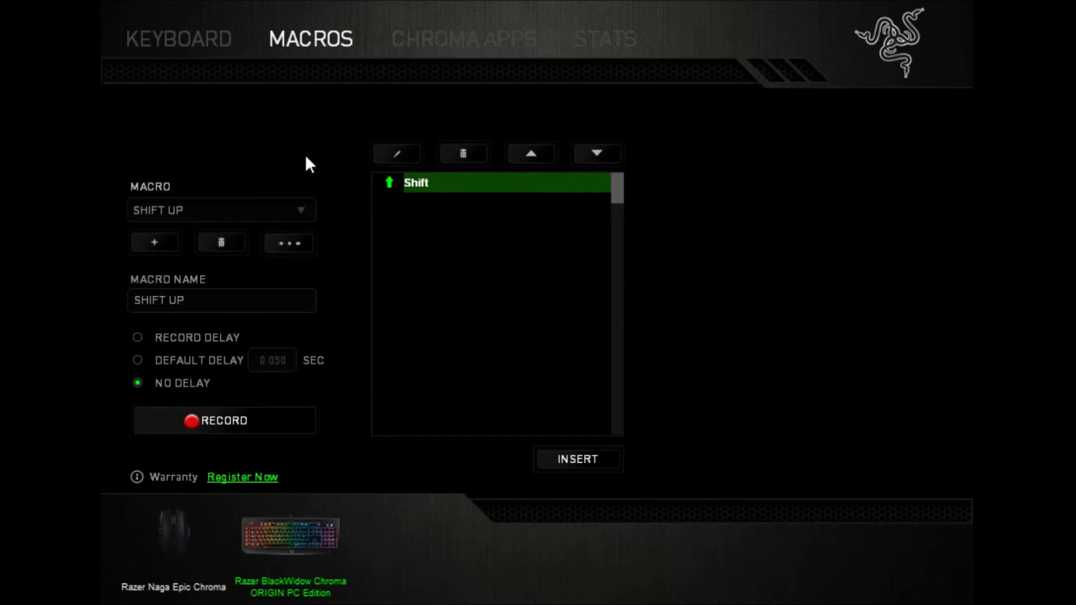
Create a 'walk' macro recording a single W key-down, then return to the keyboard page.
left_click(160, 237)
left_click_drag(177, 300, 106, 305)
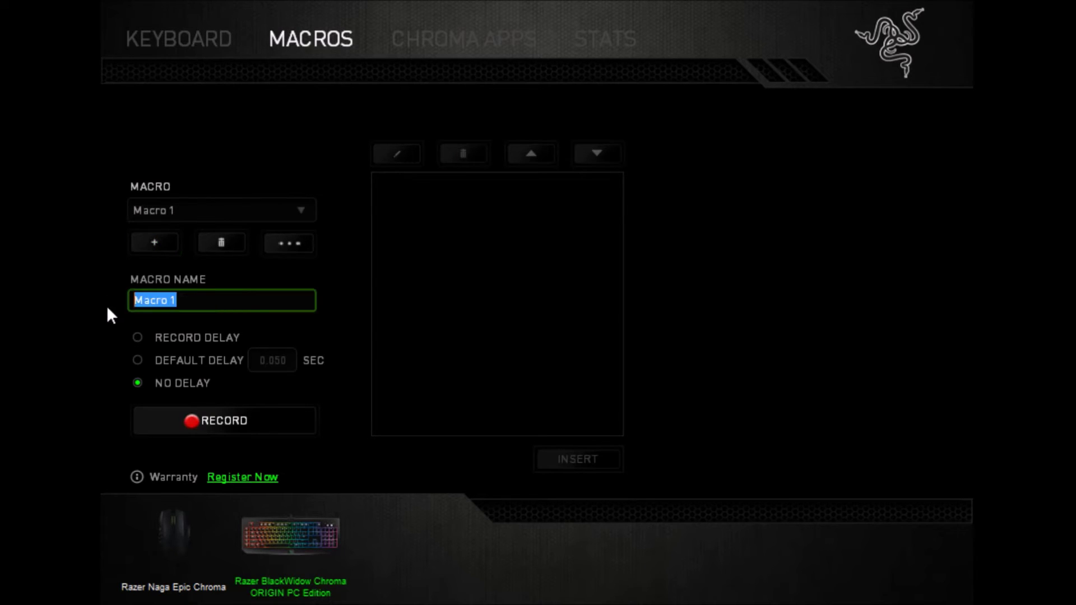
type("walk")
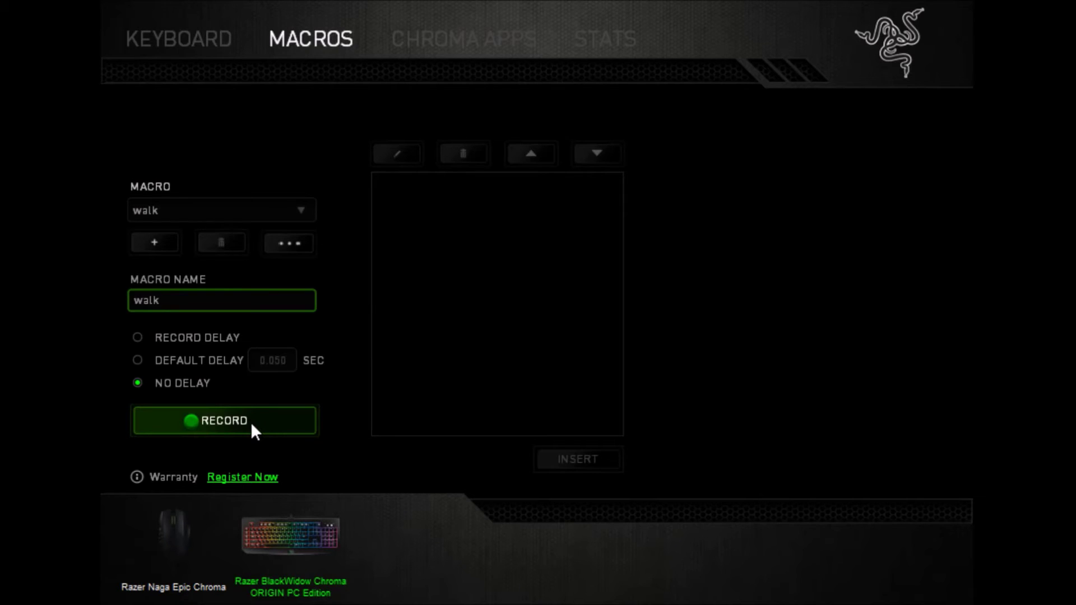
left_click(250, 421)
key("w")
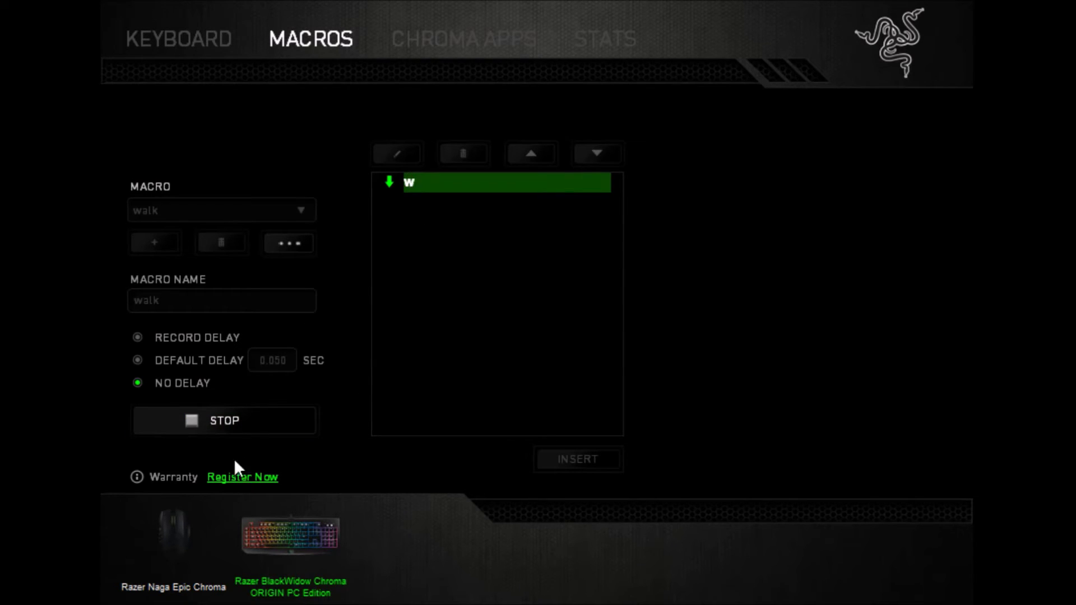
left_click(237, 418)
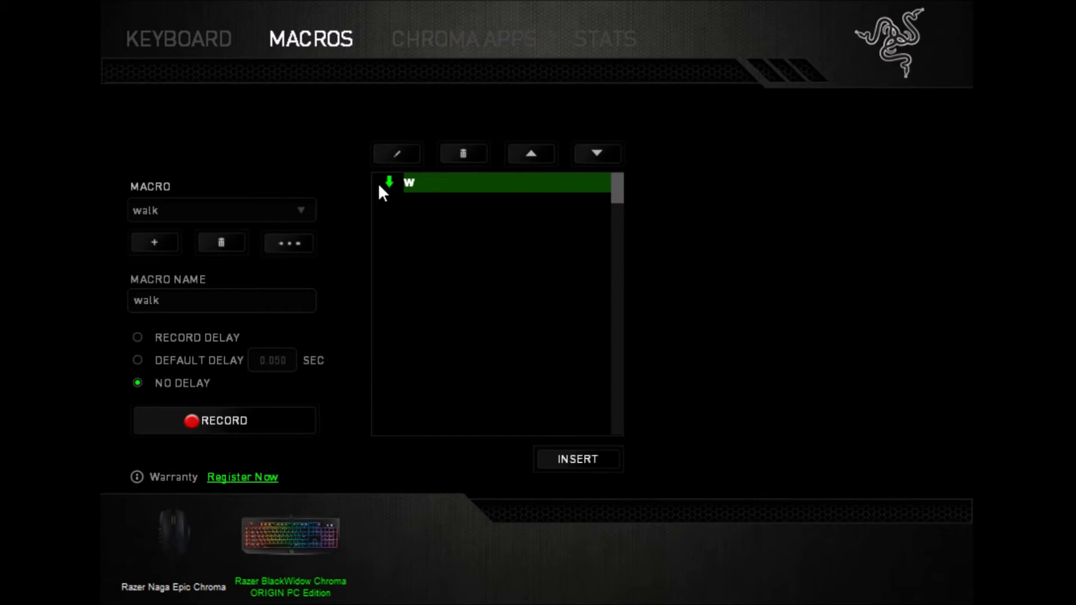
left_click(210, 38)
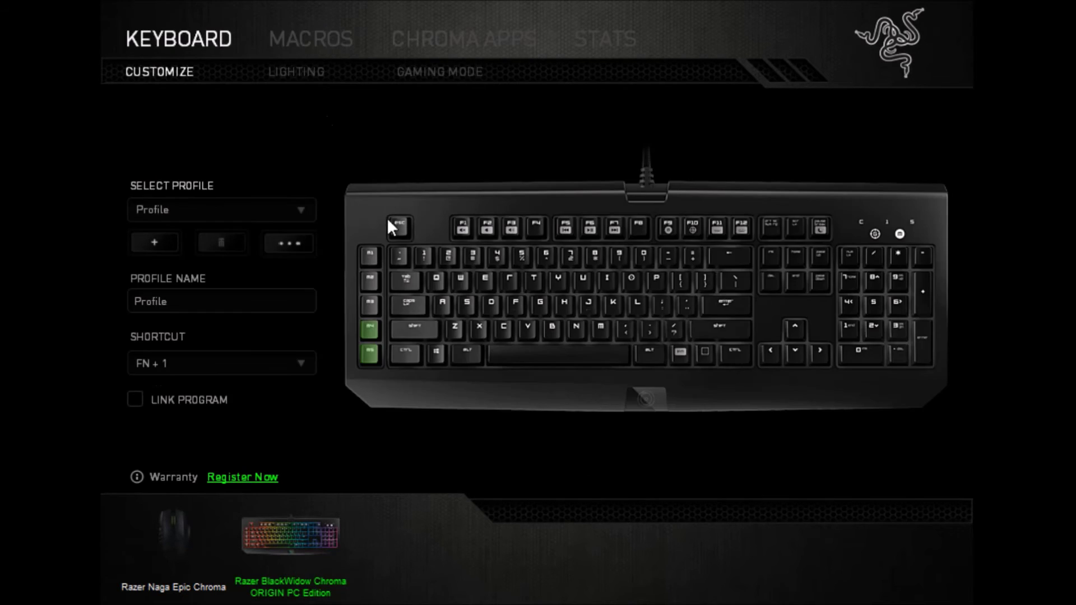
Set M1's key assignment to Macro with the walk macro and save it.
left_click(375, 254)
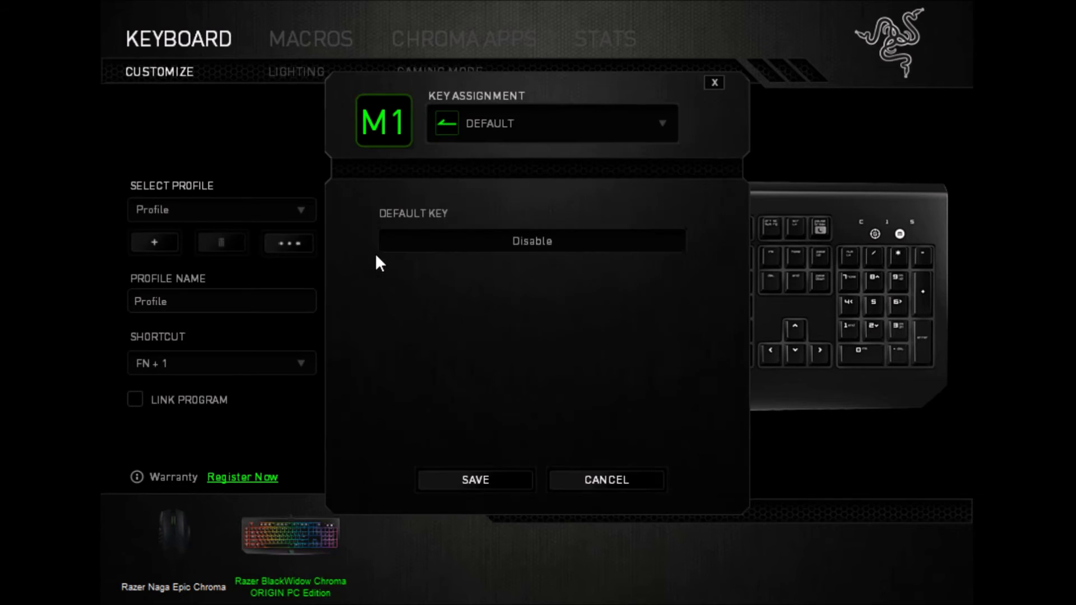
left_click(491, 123)
left_click(481, 252)
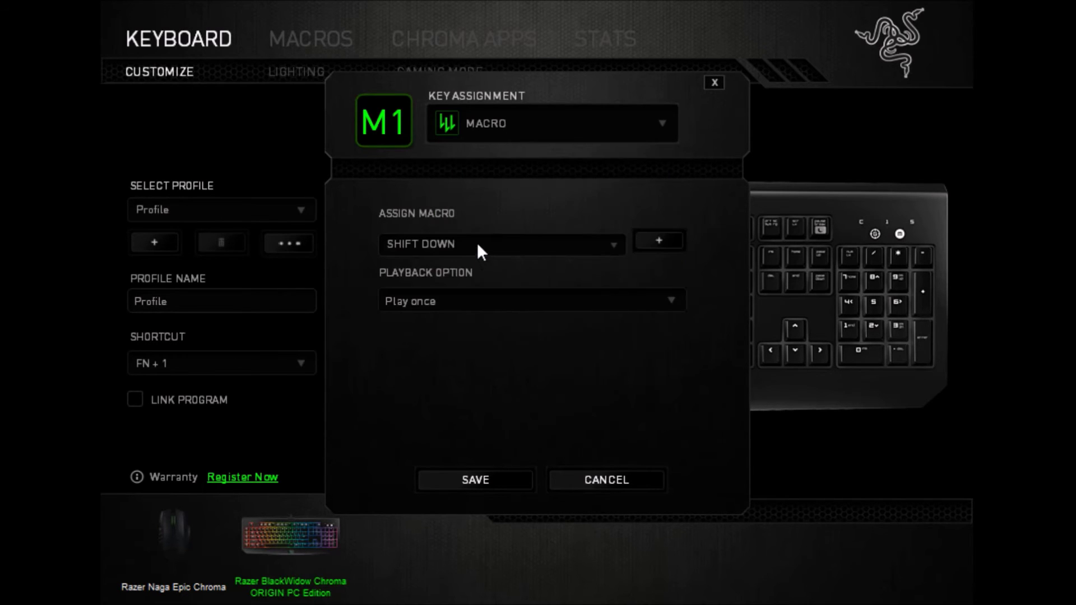
left_click(479, 251)
left_click(459, 308)
left_click(472, 483)
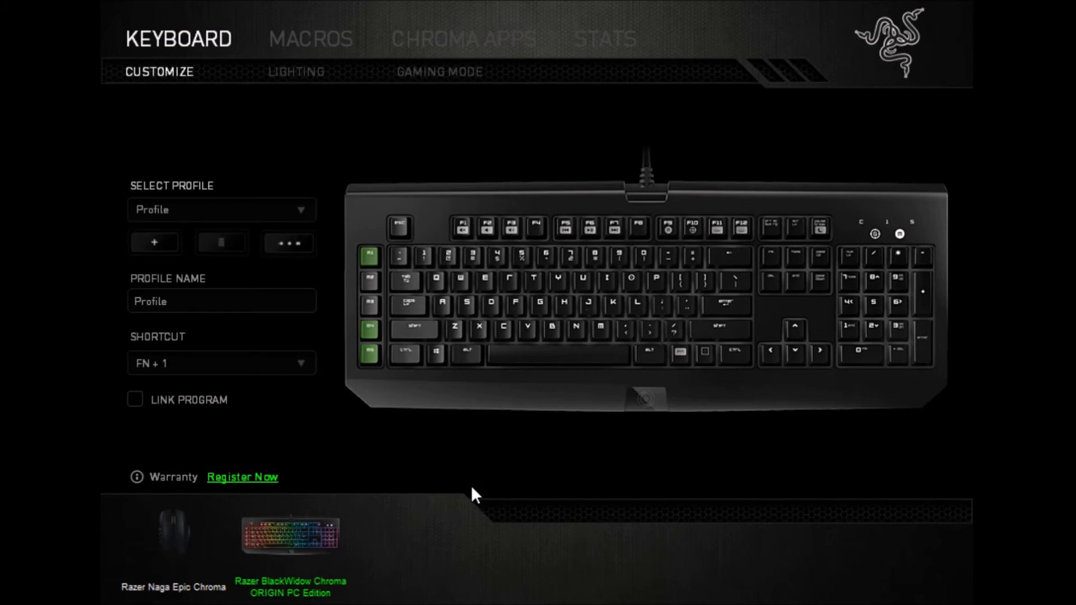
mouse_move(368, 257)
left_click(305, 35)
Add a new macro named 'stop walking', keeping its delay setting at No Delay.
left_click(174, 247)
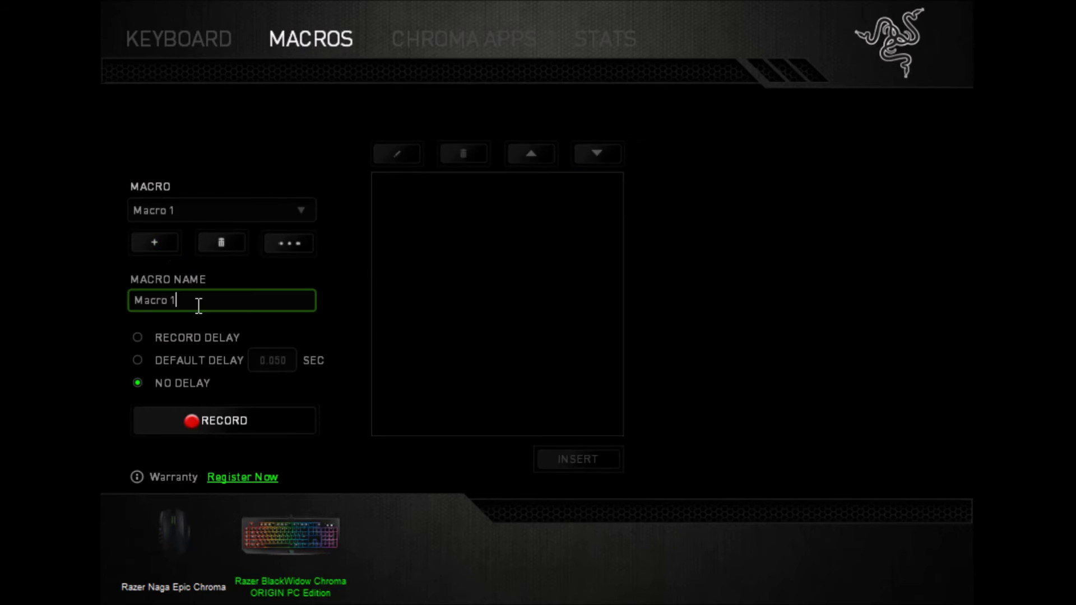
left_click_drag(197, 302, 103, 305)
type("stop walking")
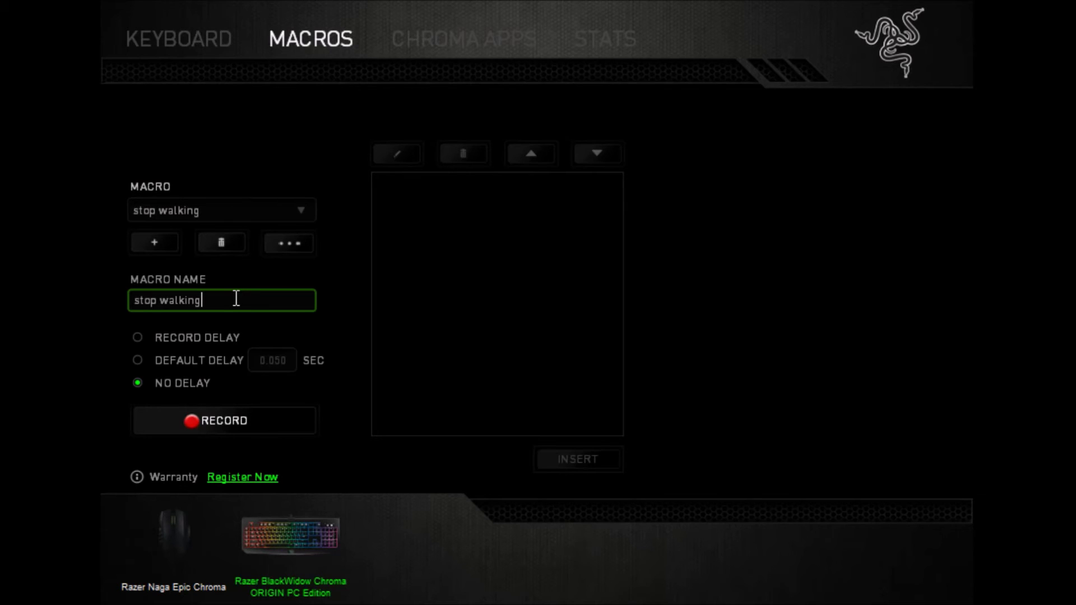
type("w")
key("BackSpace")
left_click(137, 359)
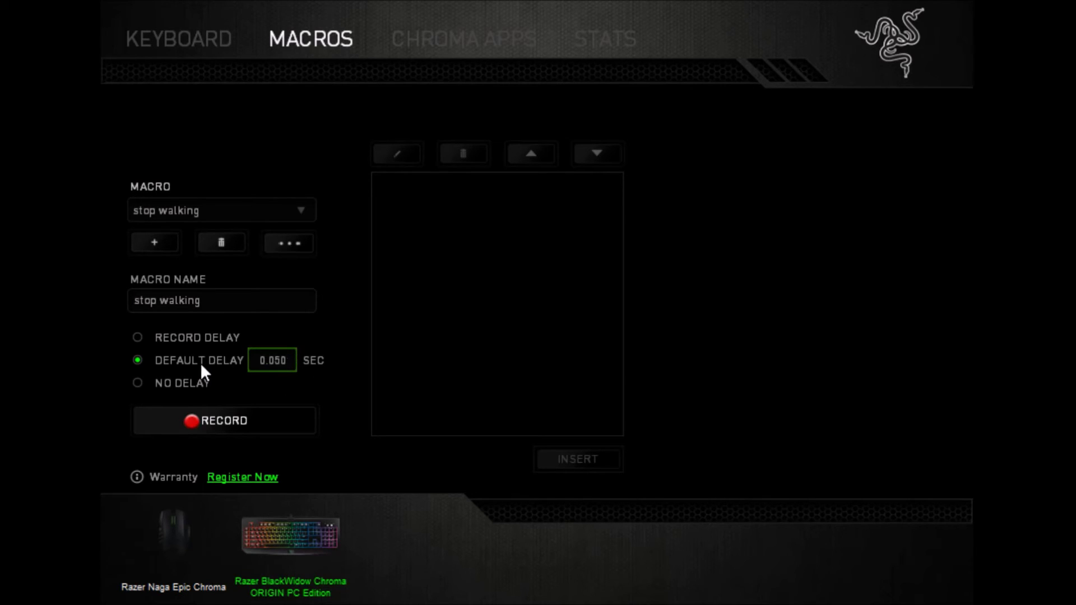
left_click(136, 382)
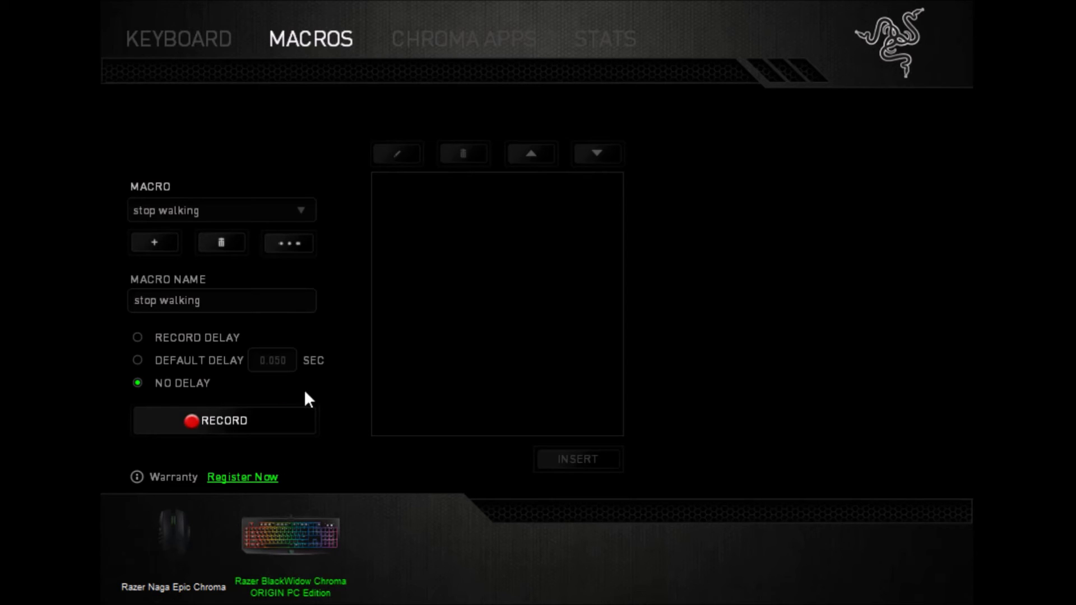
Record a W key release into the stop walking macro.
left_click(273, 422)
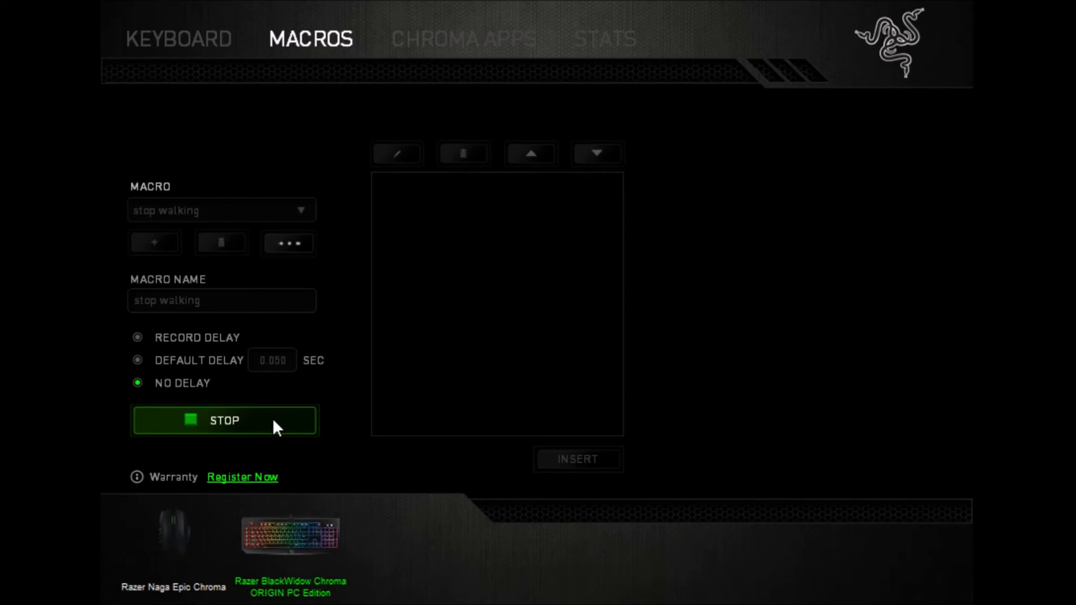
key("w")
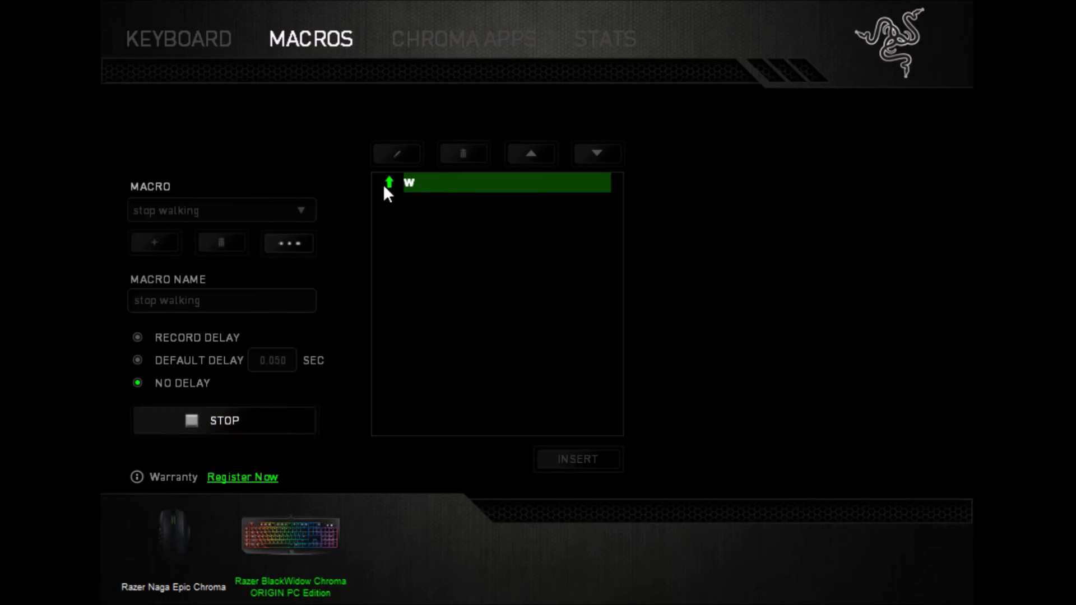
left_click(269, 419)
Set M2's key assignment to Macro with stop walking and save it.
left_click(170, 41)
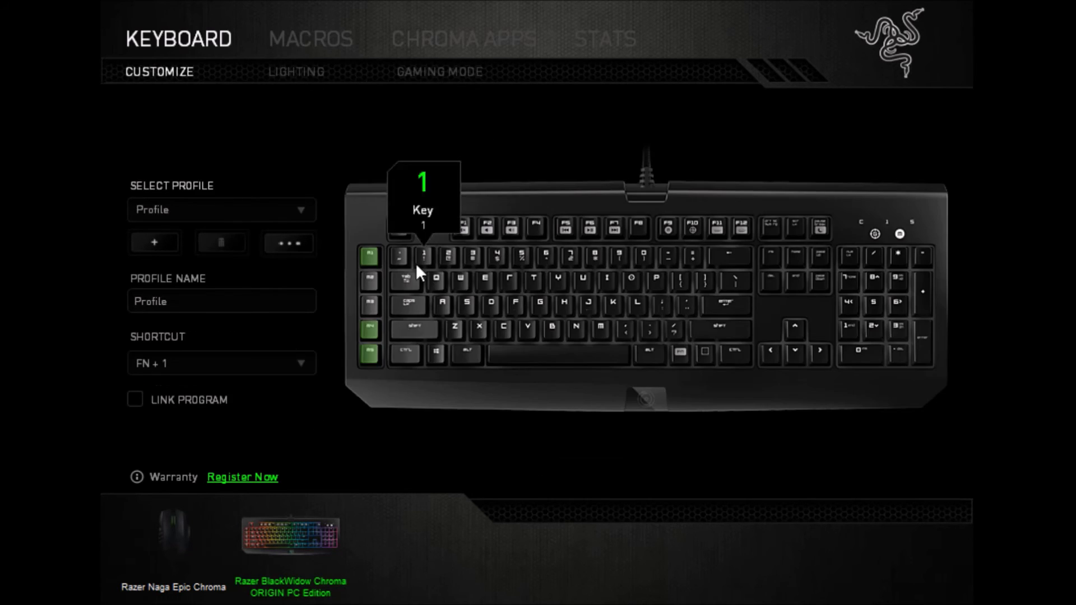
left_click(365, 283)
left_click(545, 123)
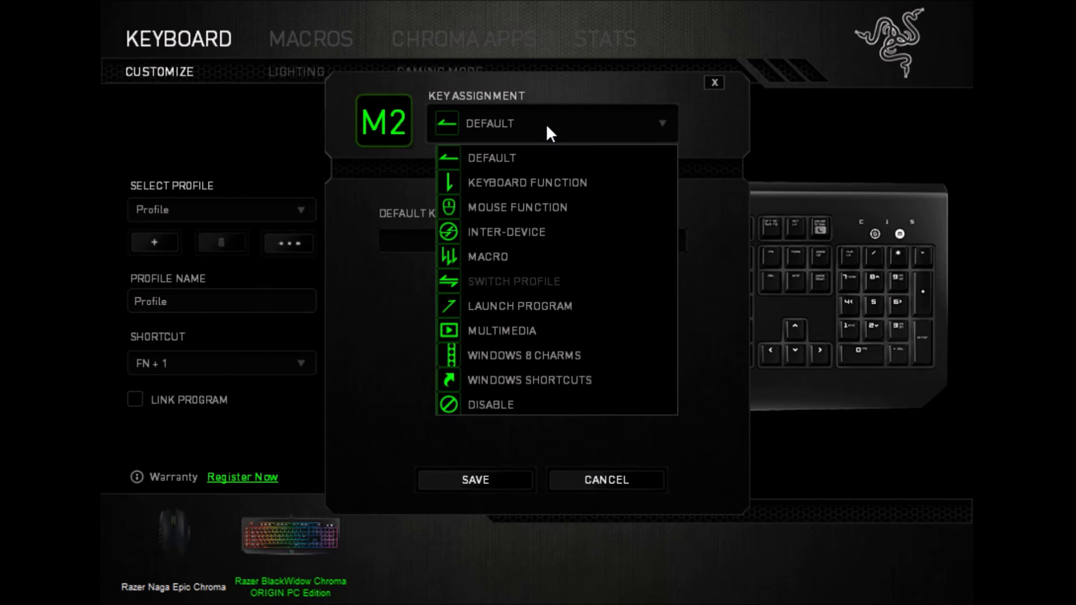
left_click(520, 253)
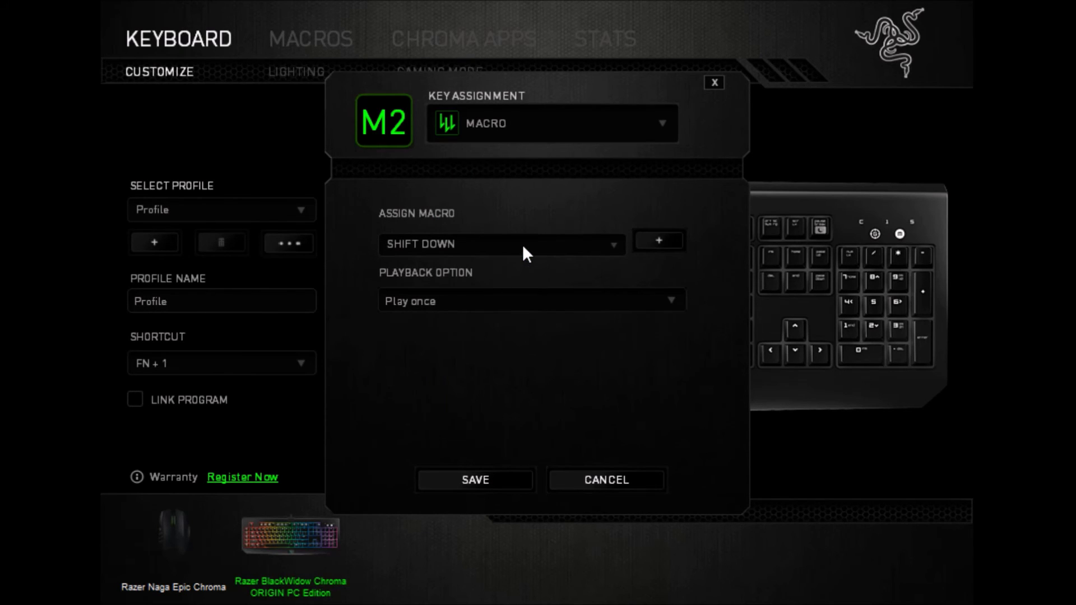
left_click(522, 244)
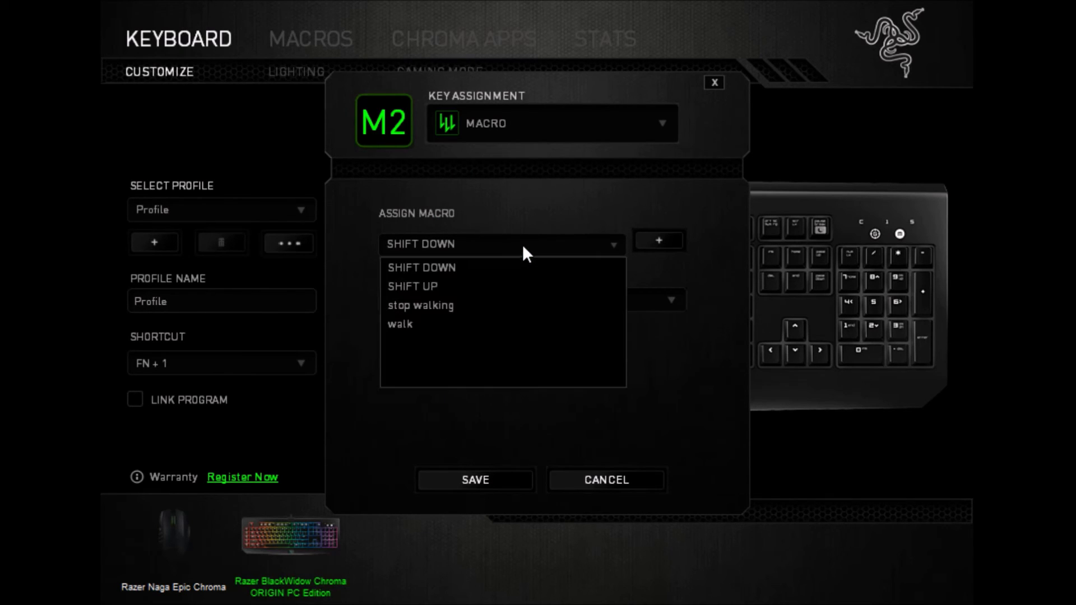
left_click(496, 306)
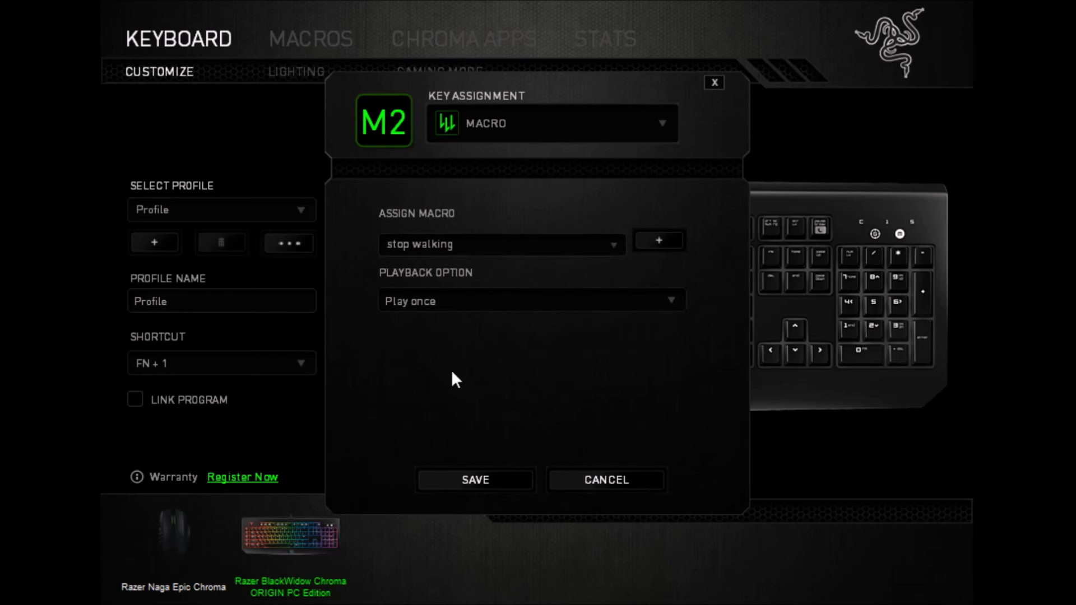
left_click(481, 477)
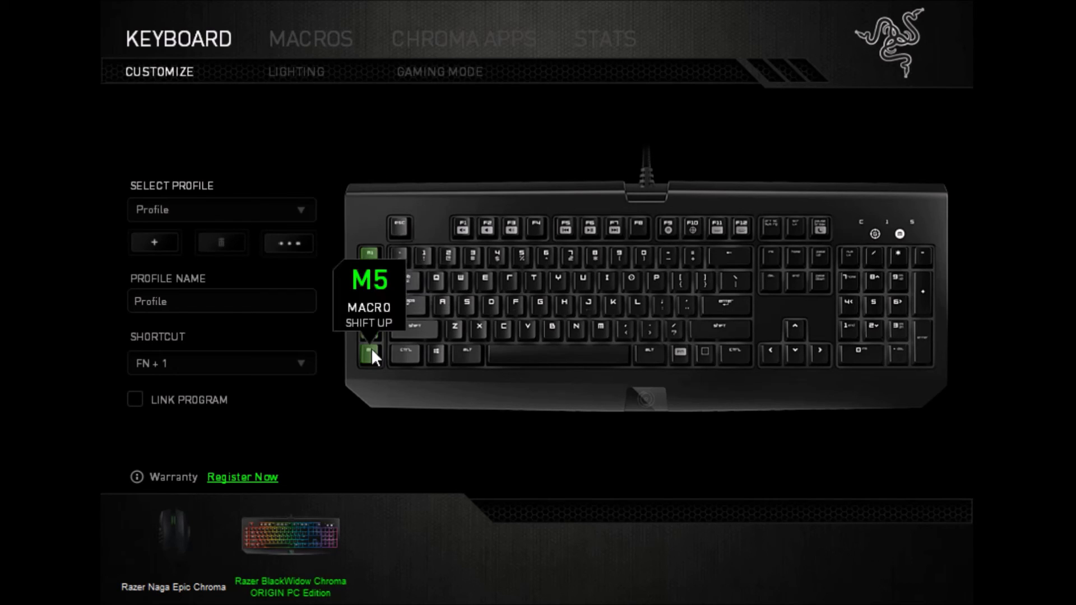
Delete the stop walking macro from the Macros page.
left_click(283, 50)
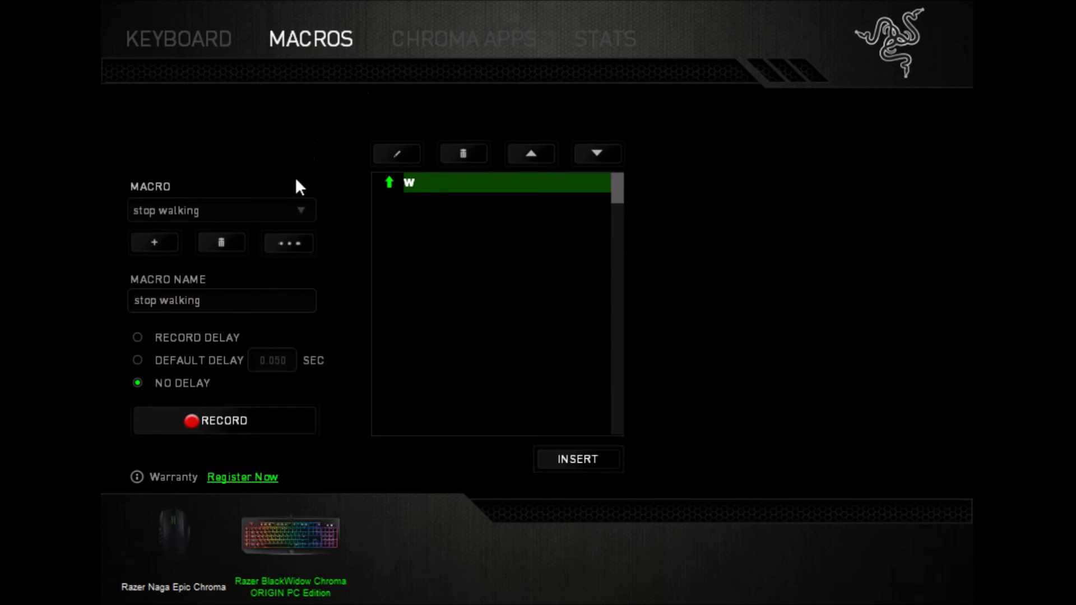
left_click(220, 242)
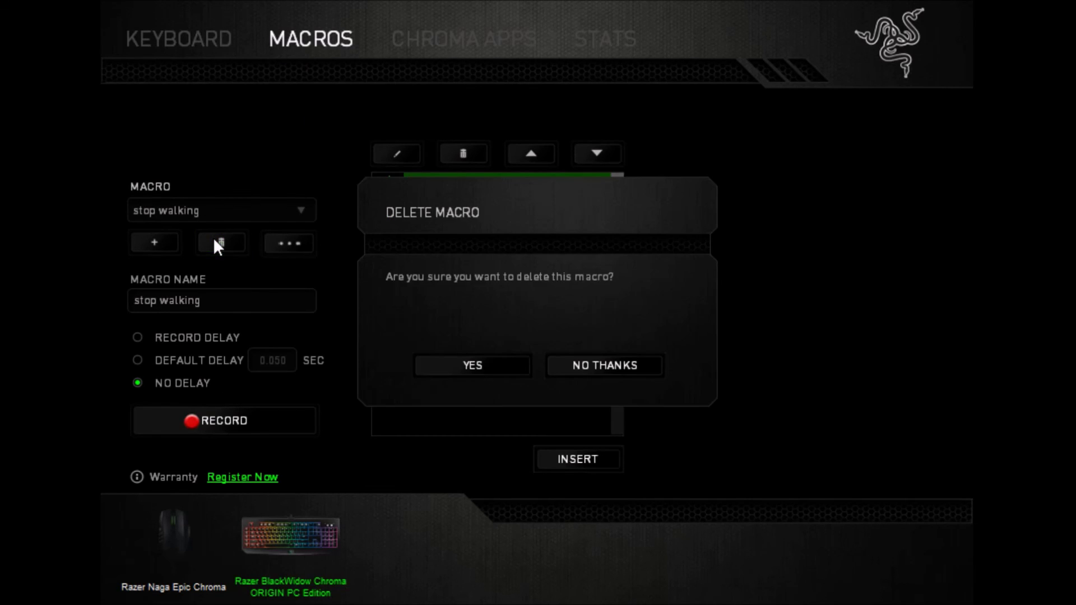
left_click(466, 369)
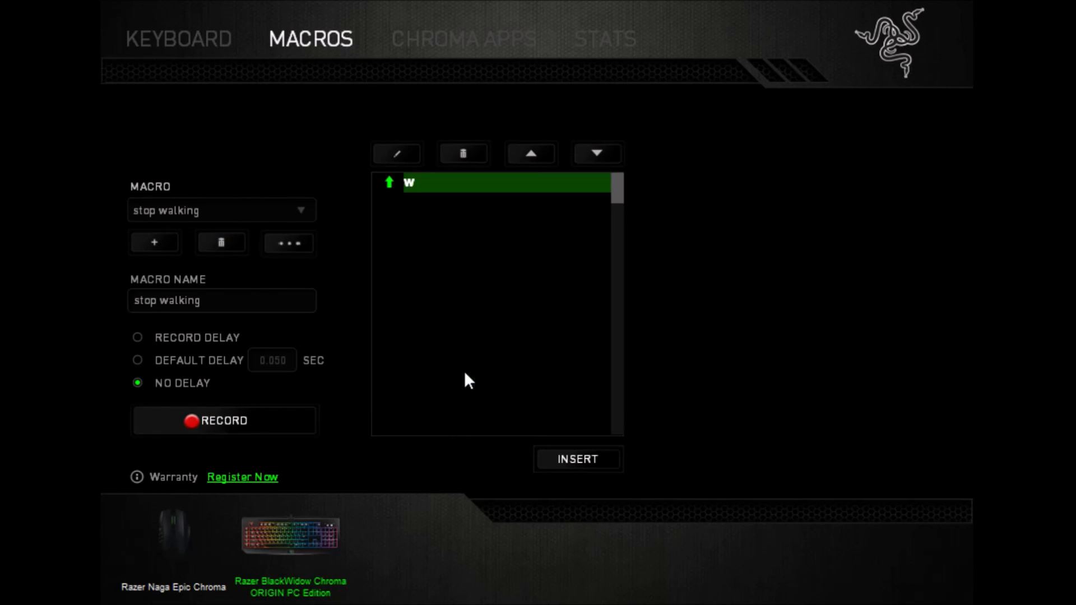
Delete the SHIFT UP macro, then return to Keyboard Customize.
left_click(271, 209)
left_click(239, 252)
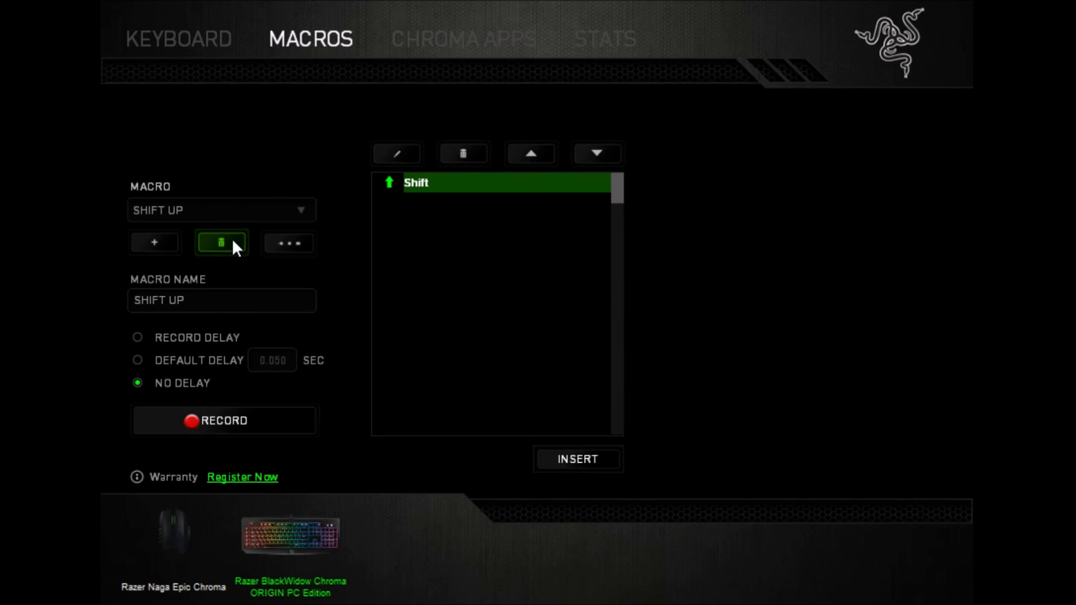
left_click(233, 242)
left_click(493, 367)
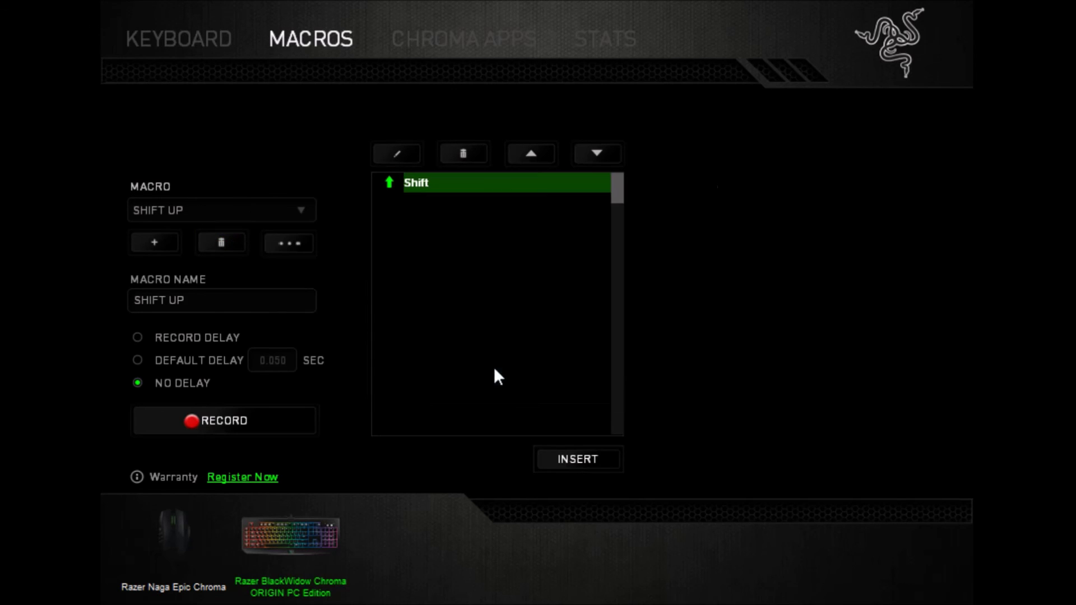
left_click(202, 40)
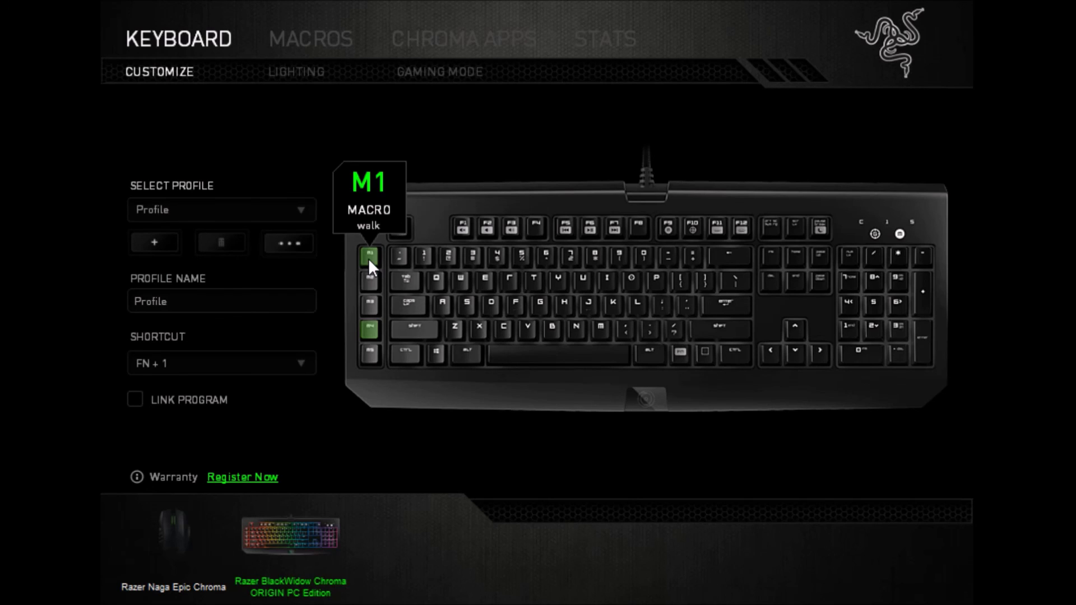